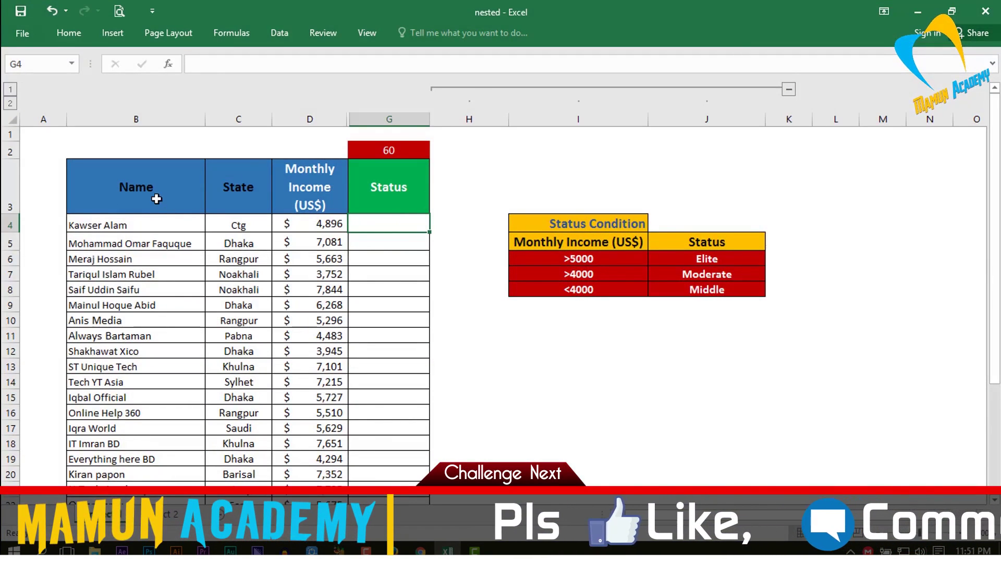
Step: Highlight the names-and-incomes table and the status condition table to point them out
left_click_drag(157, 199, 384, 402)
left_click_drag(542, 194, 799, 331)
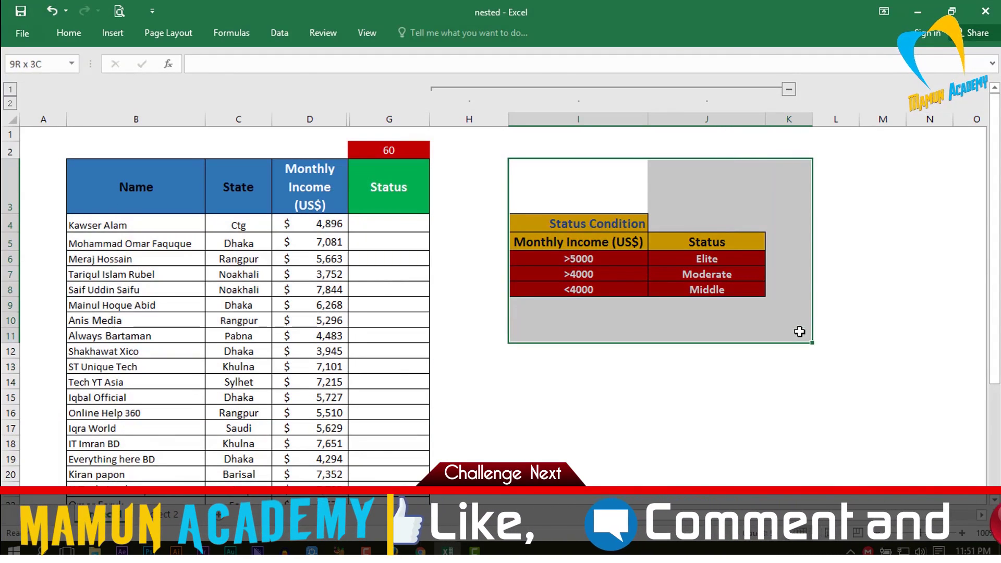
left_click(789, 365)
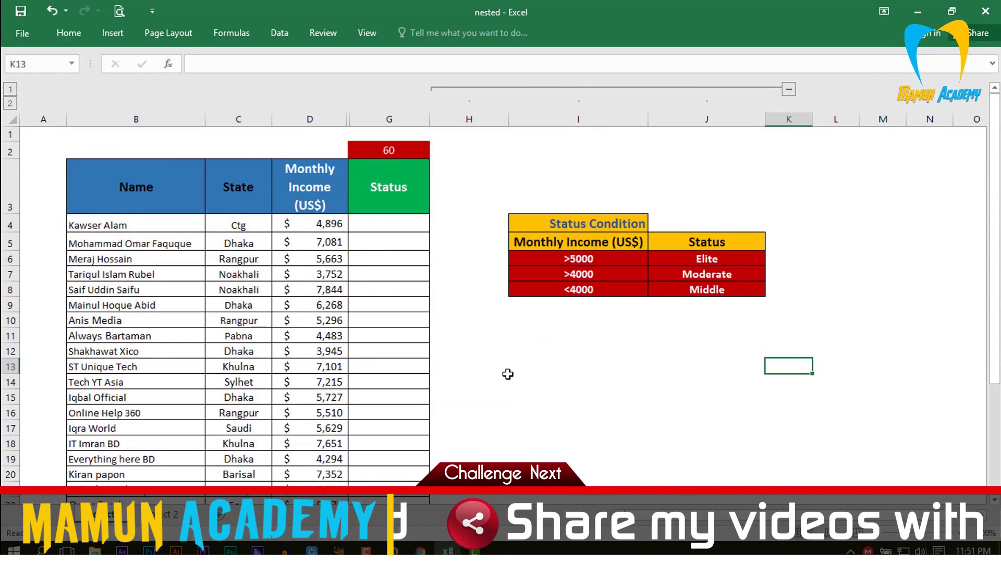
left_click(510, 372)
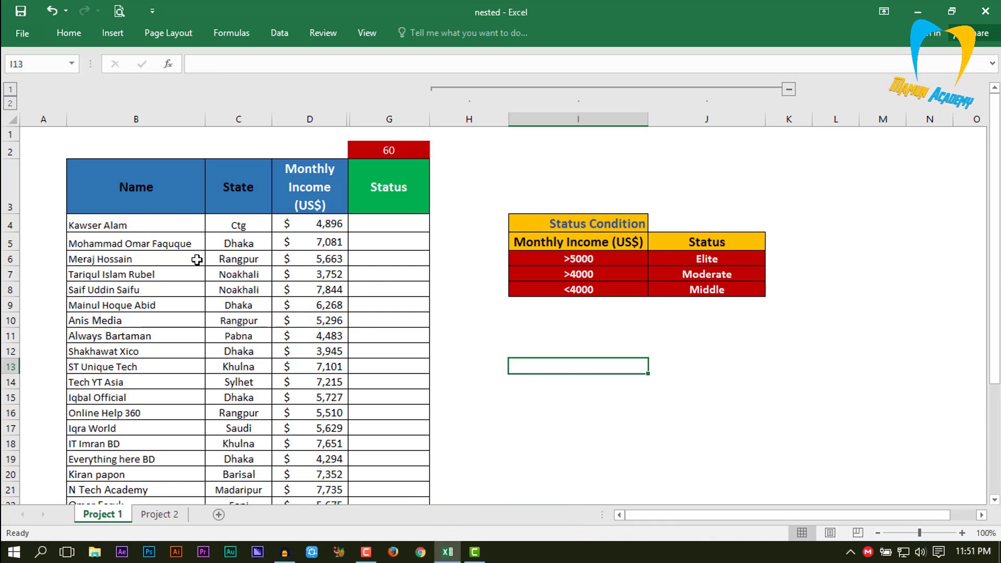
left_click_drag(136, 188, 313, 367)
left_click_drag(528, 195, 786, 342)
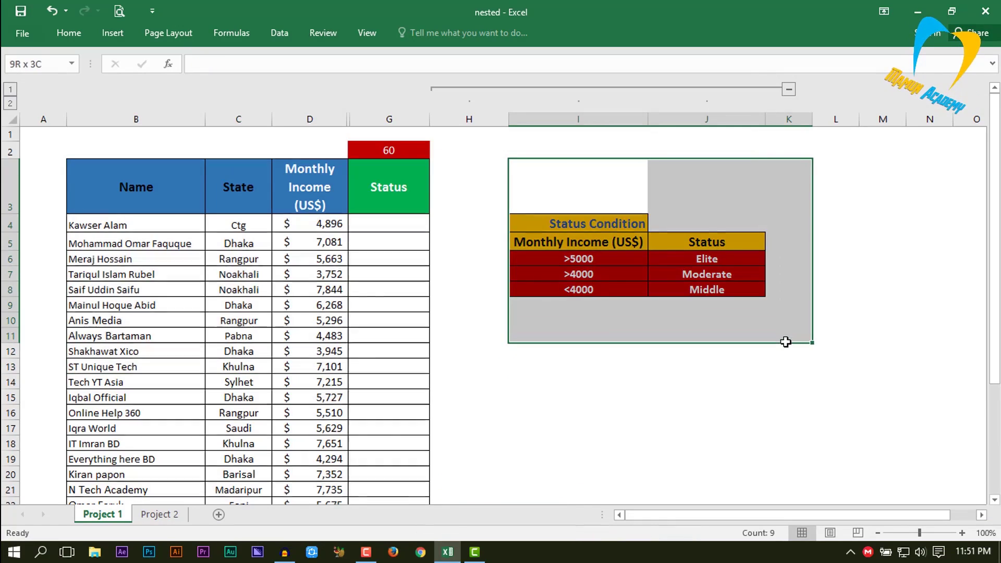
left_click(707, 398)
mouse_move(182, 223)
left_mouse_down()
mouse_move(177, 499)
mouse_move(177, 413)
left_mouse_up()
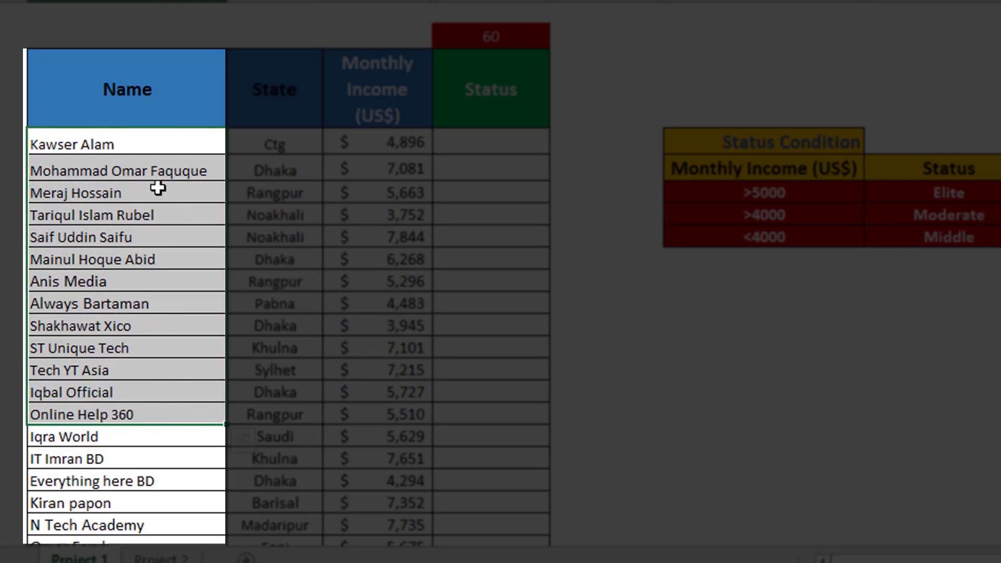
left_click_drag(173, 136, 165, 475)
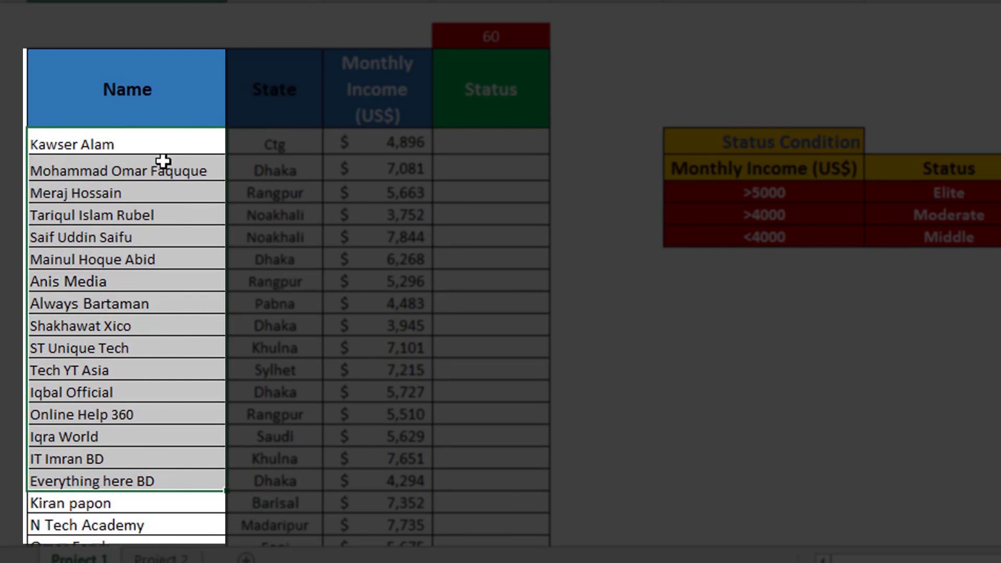
Step: Step through the names one by one, then highlight the names down to row 20
left_click(163, 146)
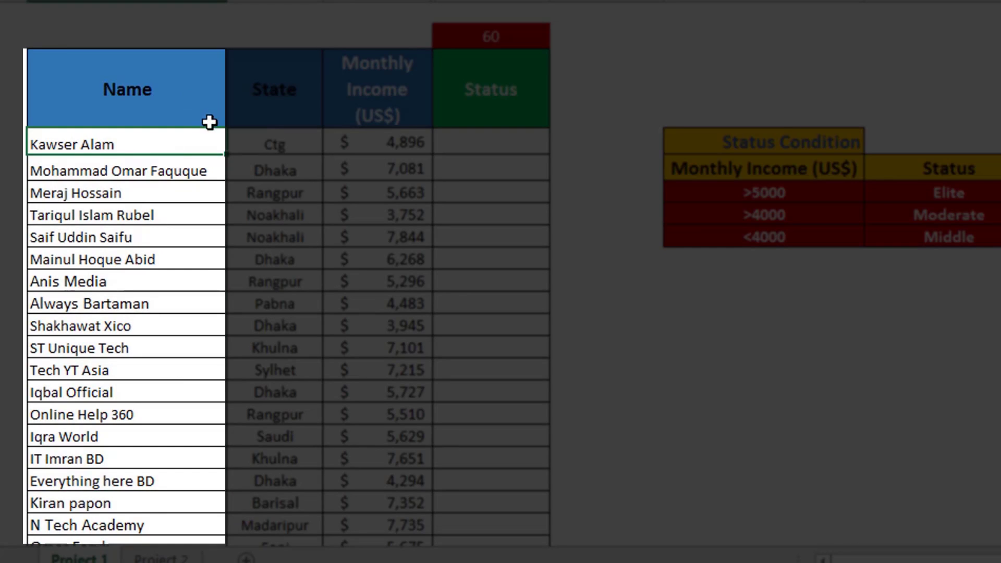
left_click(193, 170)
left_click(161, 194)
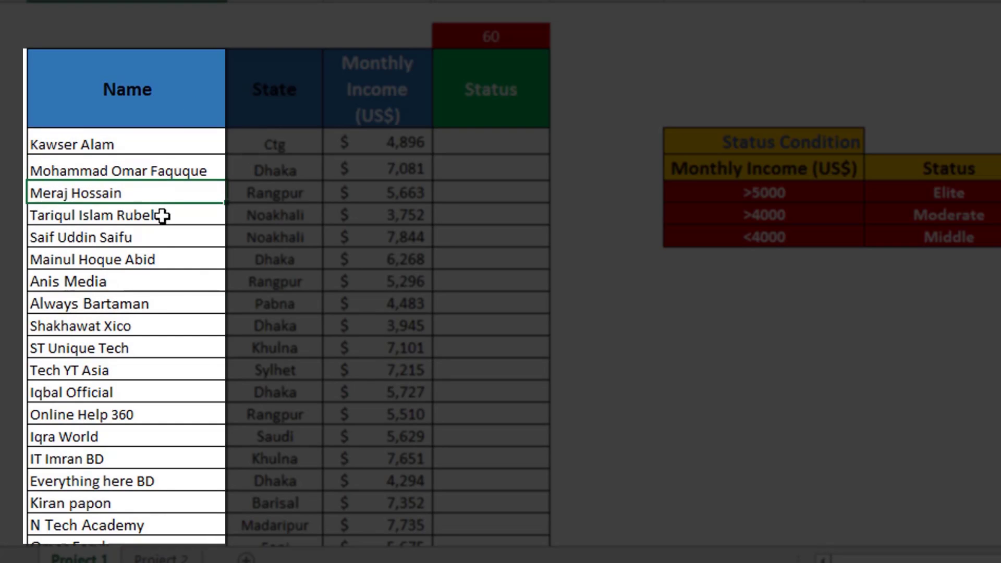
left_click(162, 215)
left_click(159, 236)
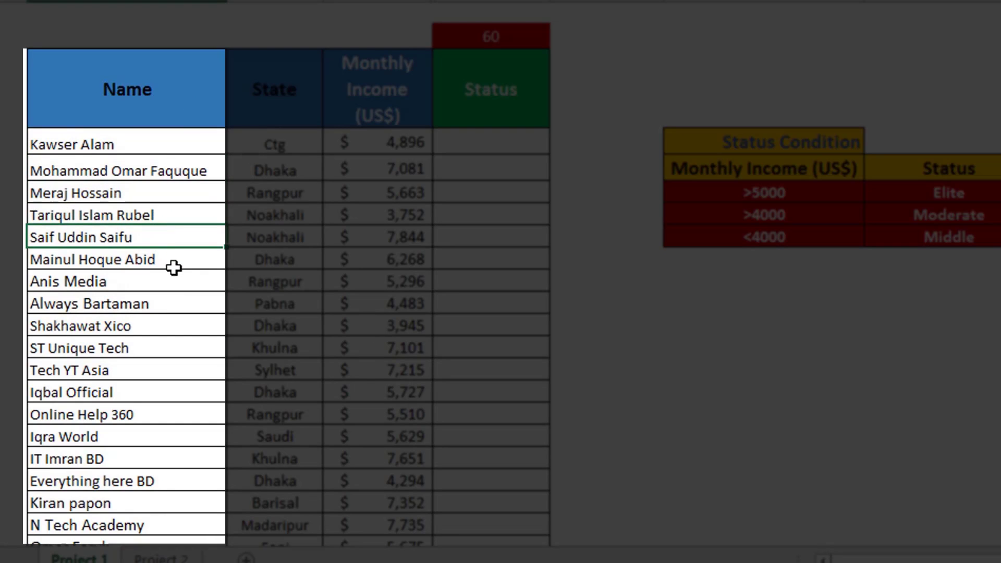
left_click(164, 259)
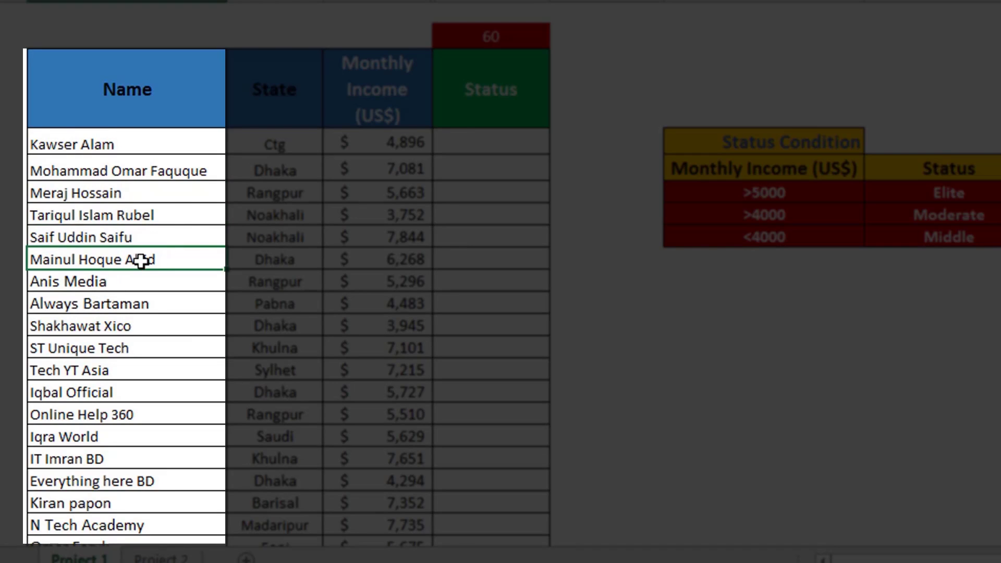
left_click_drag(208, 135, 183, 492)
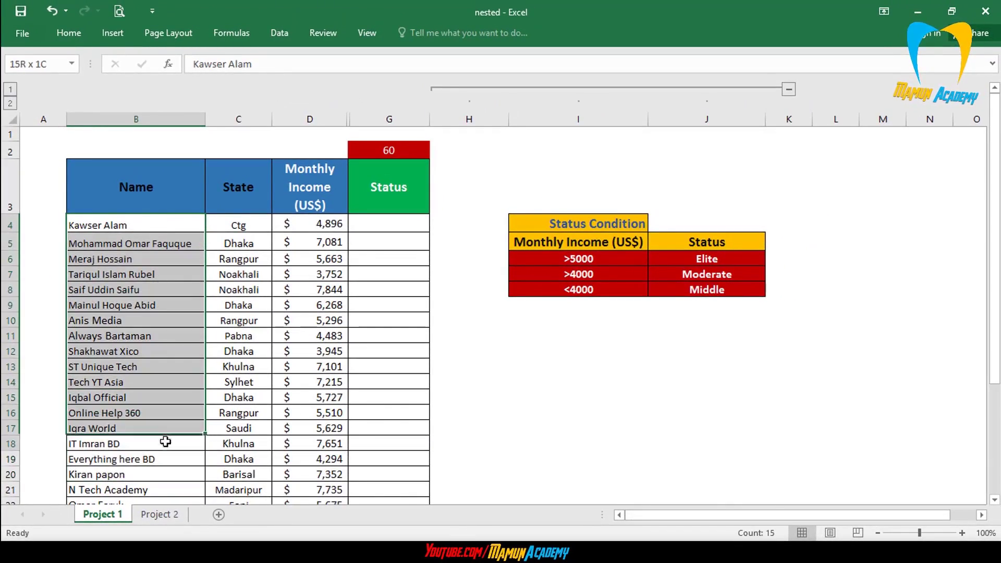
left_click(238, 397)
Step: Review the status rules: >5000 Elite, >4000 Moderate, <4000 Middle
left_click(427, 166)
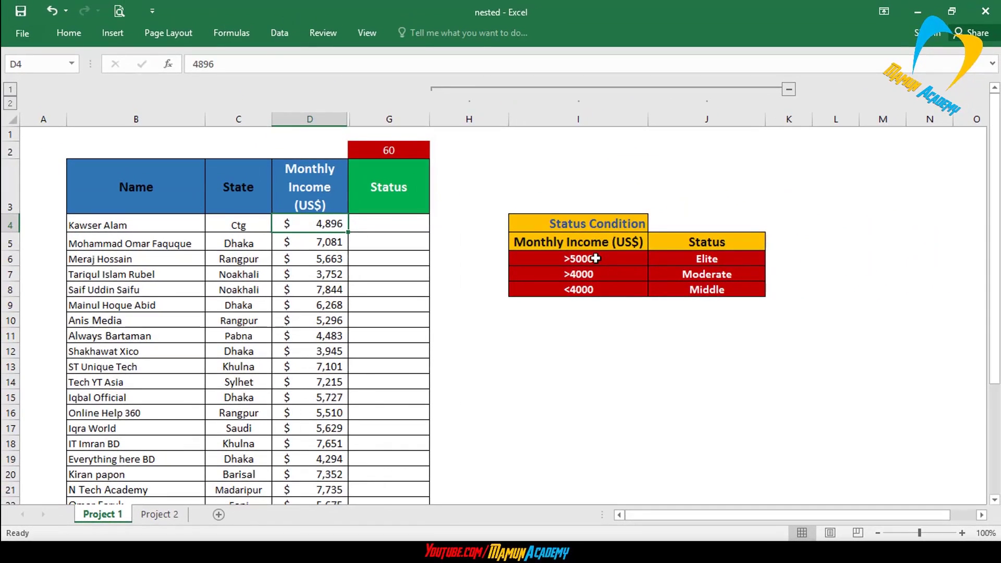
left_click(599, 259)
left_click(699, 259)
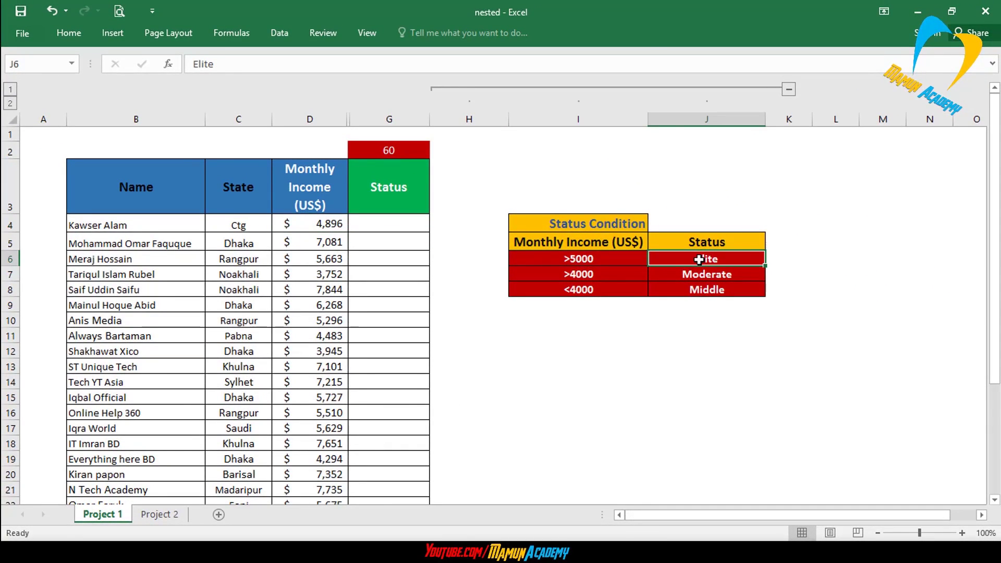
left_click(611, 273)
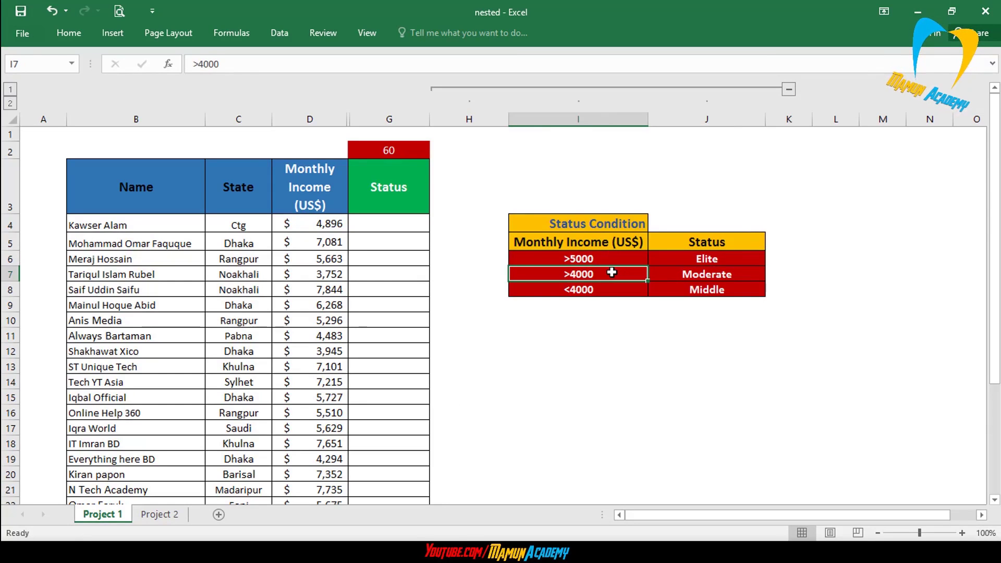
left_click(717, 273)
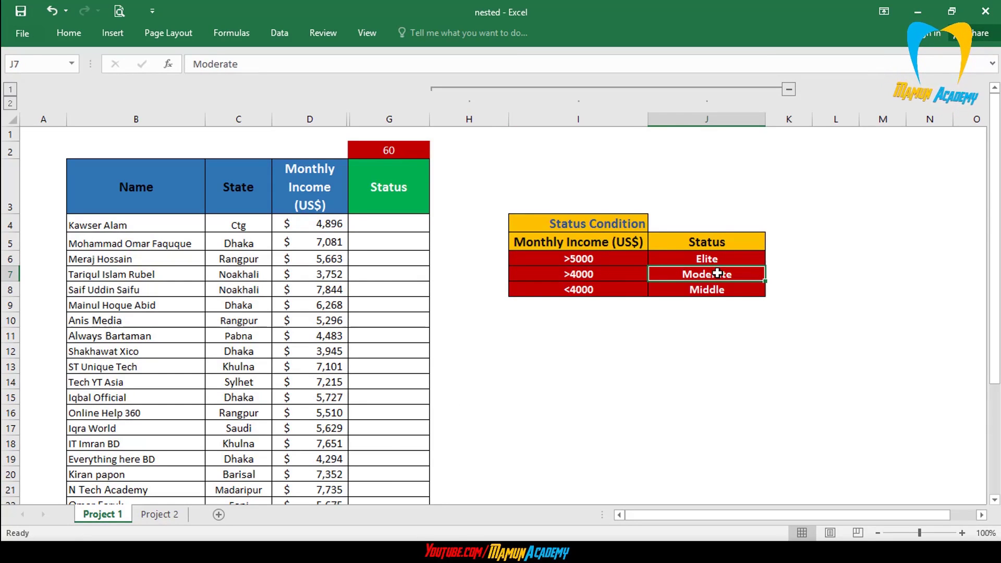
left_click(599, 292)
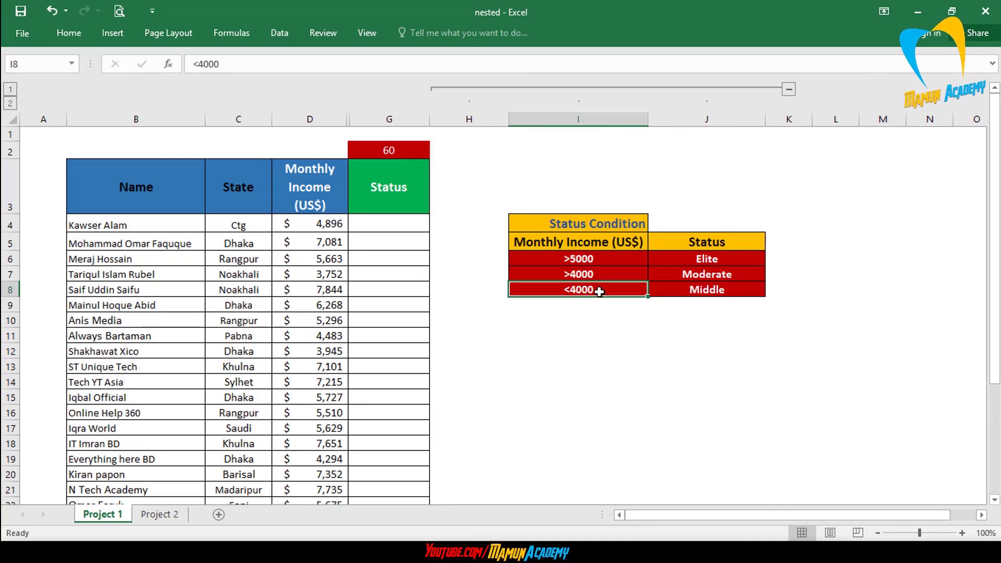
left_click(712, 290)
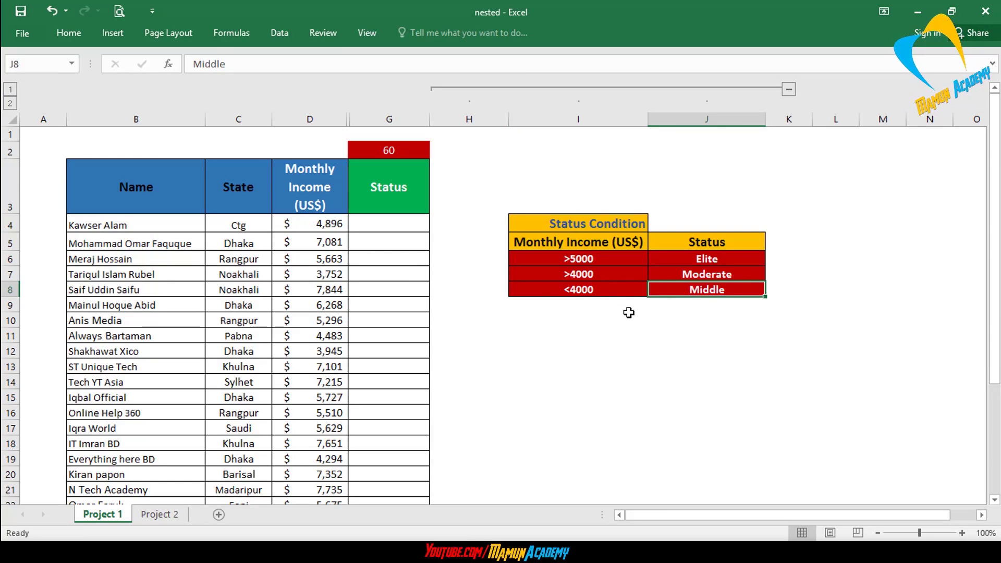
left_click(605, 317)
mouse_move(598, 318)
left_mouse_down()
mouse_move(695, 334)
mouse_move(705, 377)
left_mouse_up()
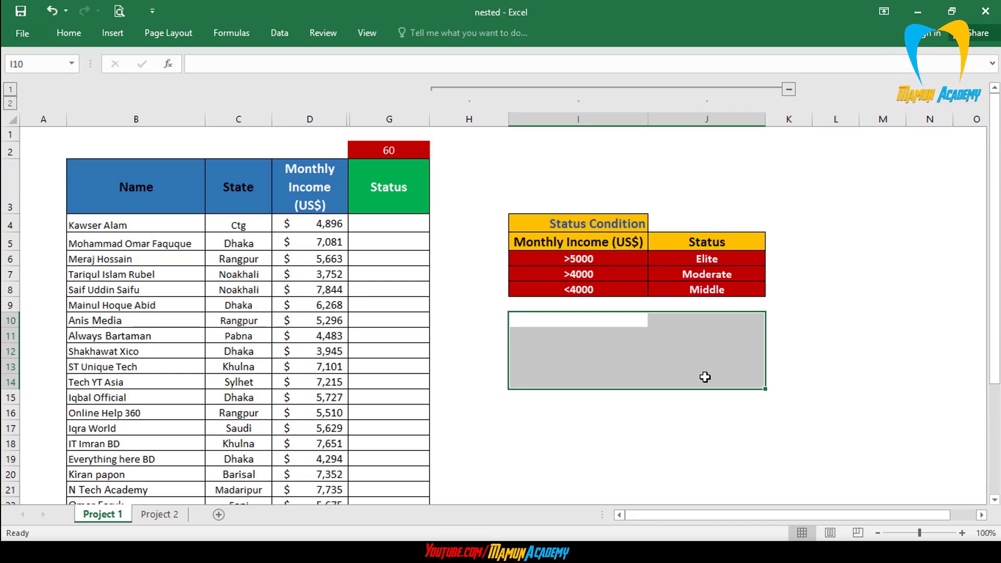
Step: In G4, start an IF formula that tests D4's monthly income: =IF(D4,
left_click(407, 222)
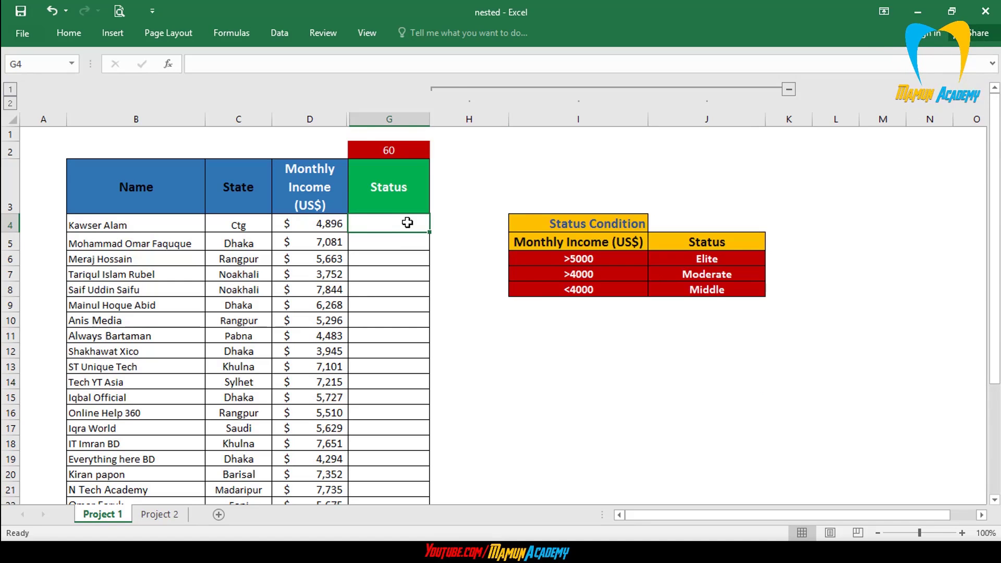
type("=if")
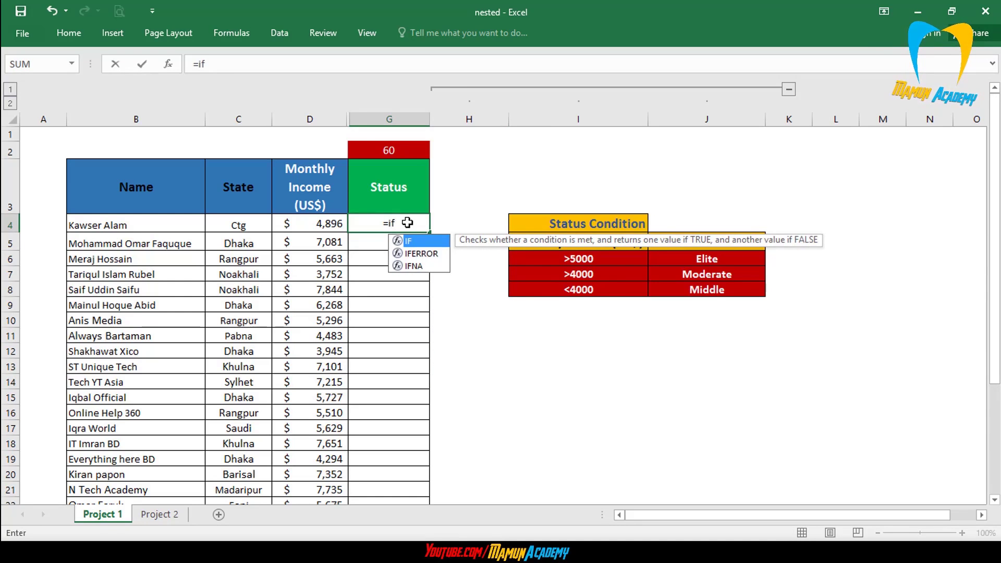
key("Tab")
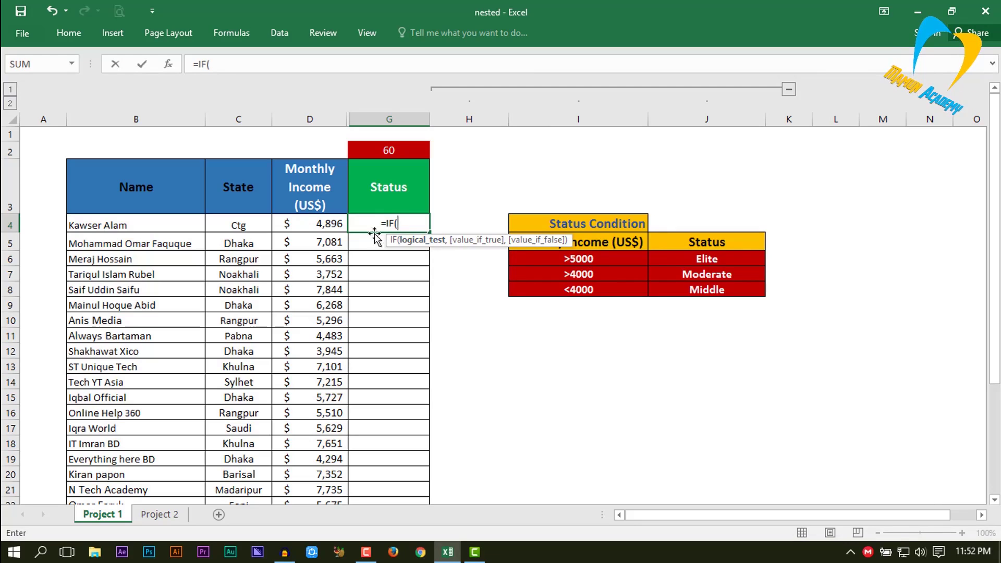
left_click(324, 222)
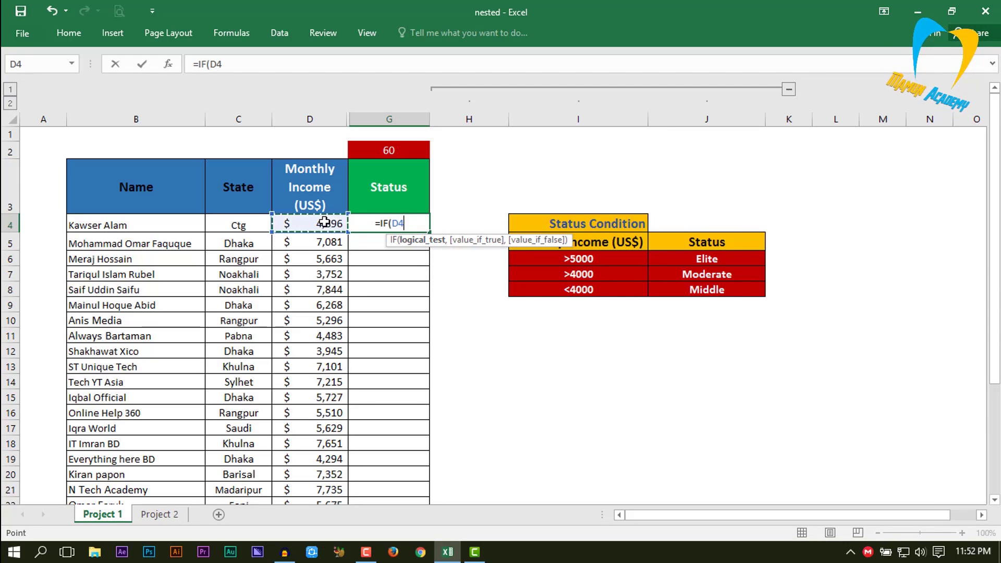
type(",")
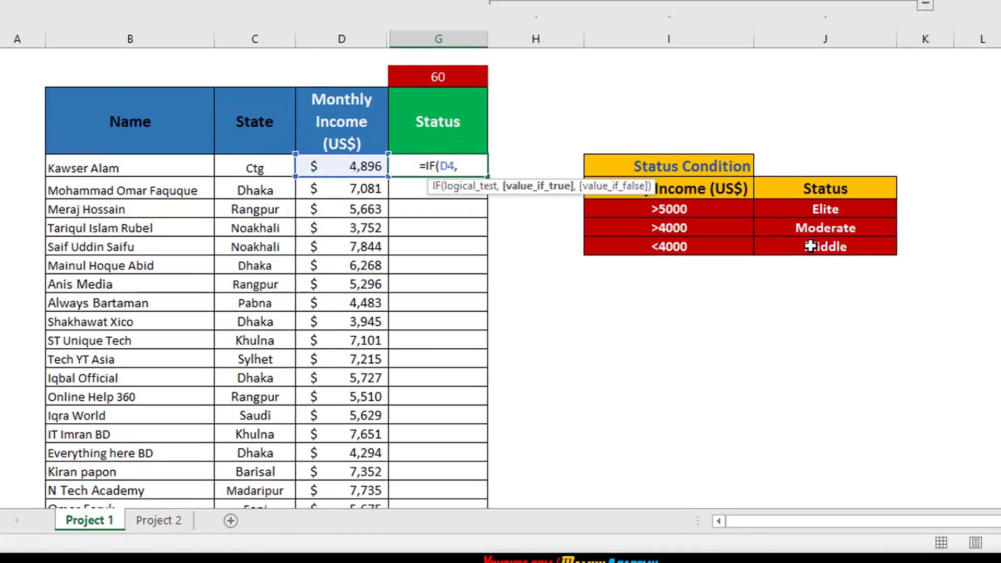
Step: Replace the comma after D4 with >=5000,"Elite", to finish the first condition and its result
key("BackSpace")
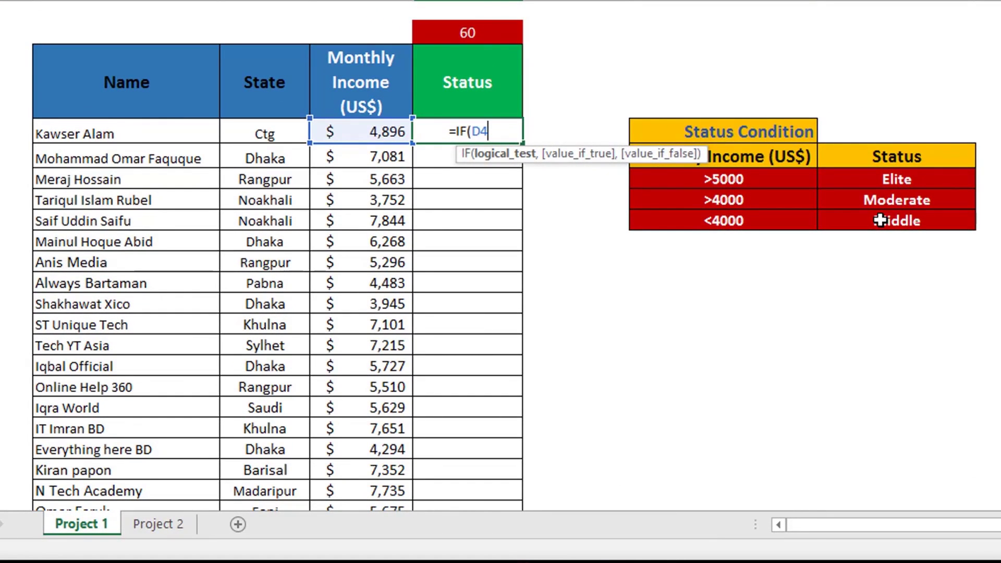
type(">")
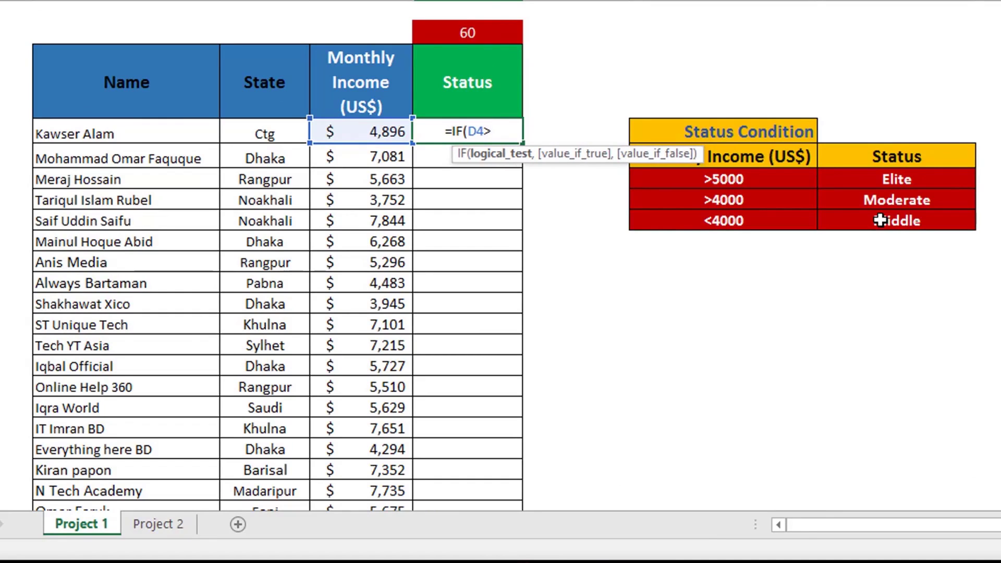
type("=50")
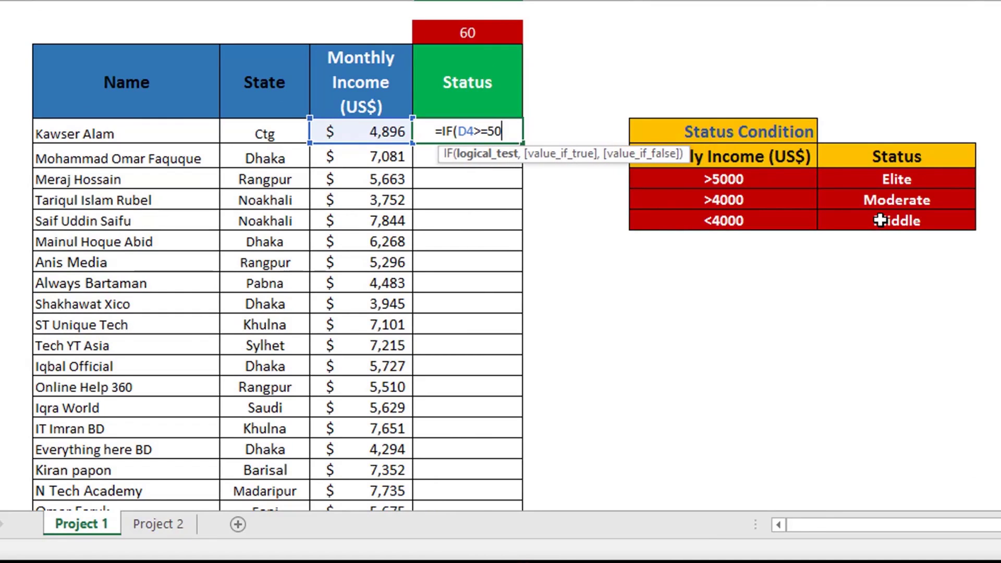
type("00")
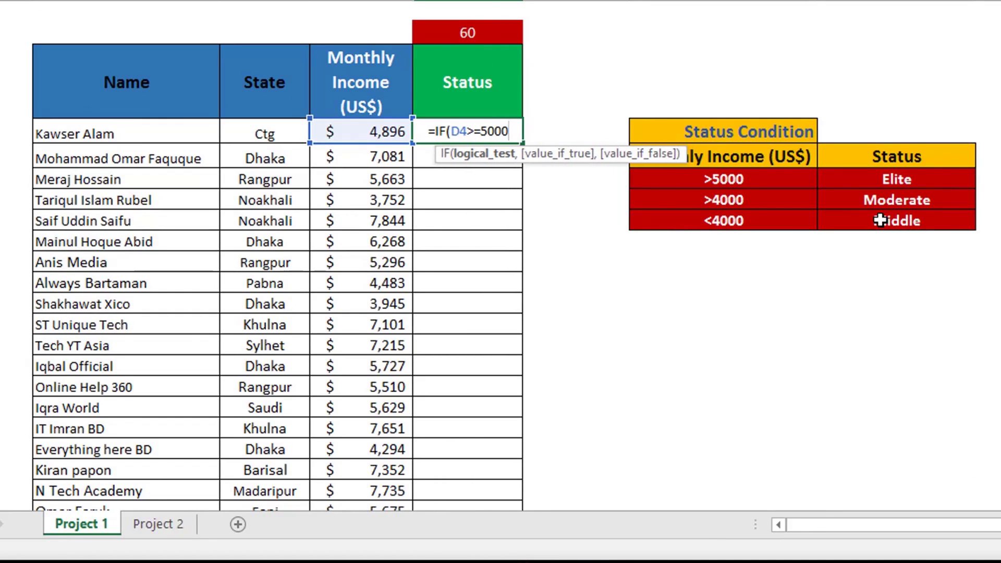
type(",")
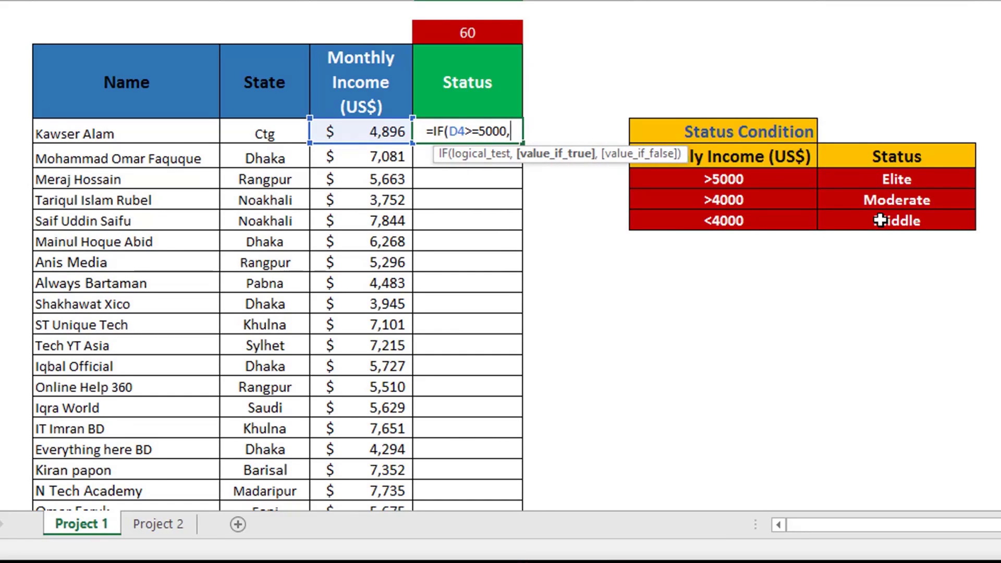
type("\"")
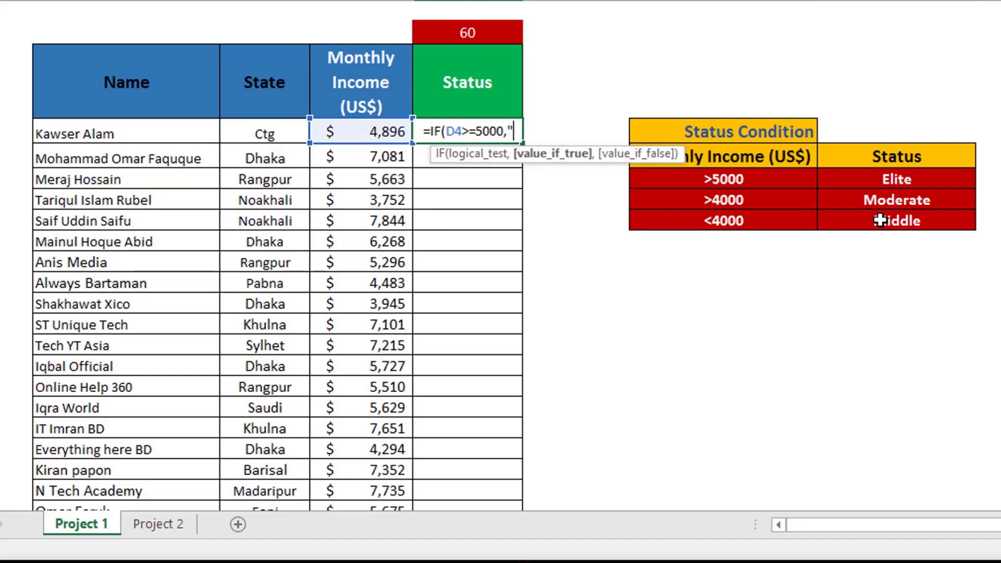
type("E")
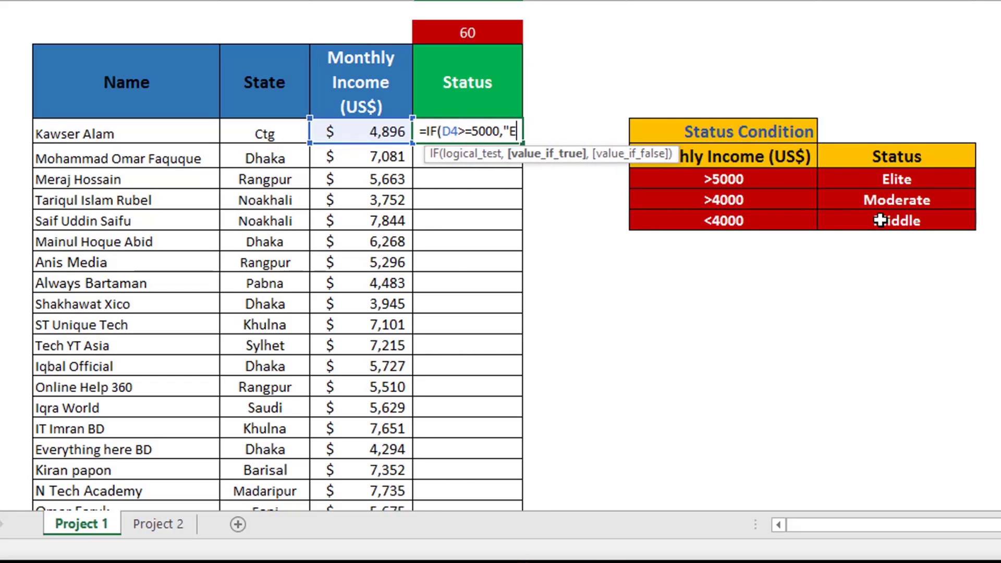
type("lite\"")
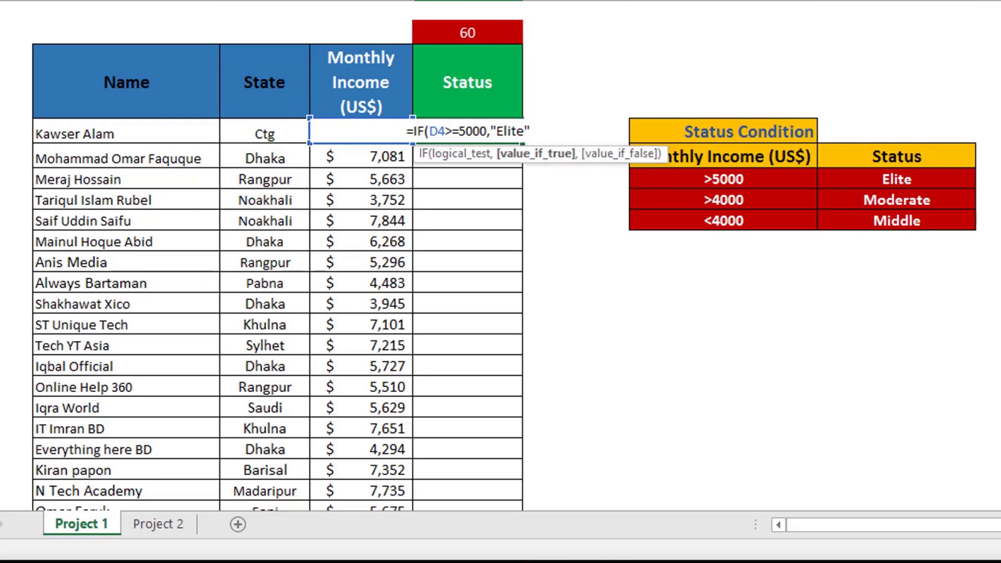
type(",")
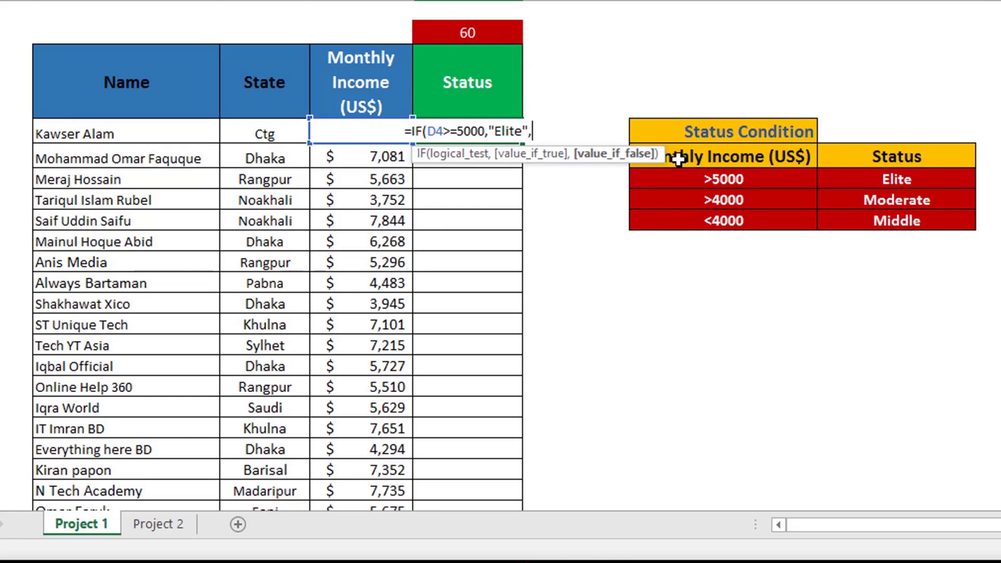
Step: Nest a second test, IF(D4>=4000,"Moderate",, after the Elite branch
type("if")
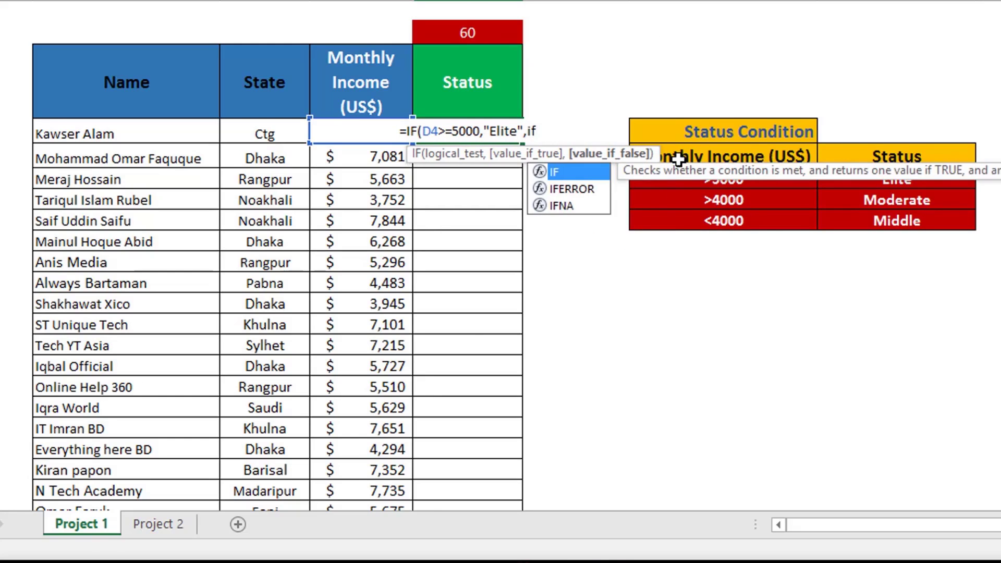
key("Tab")
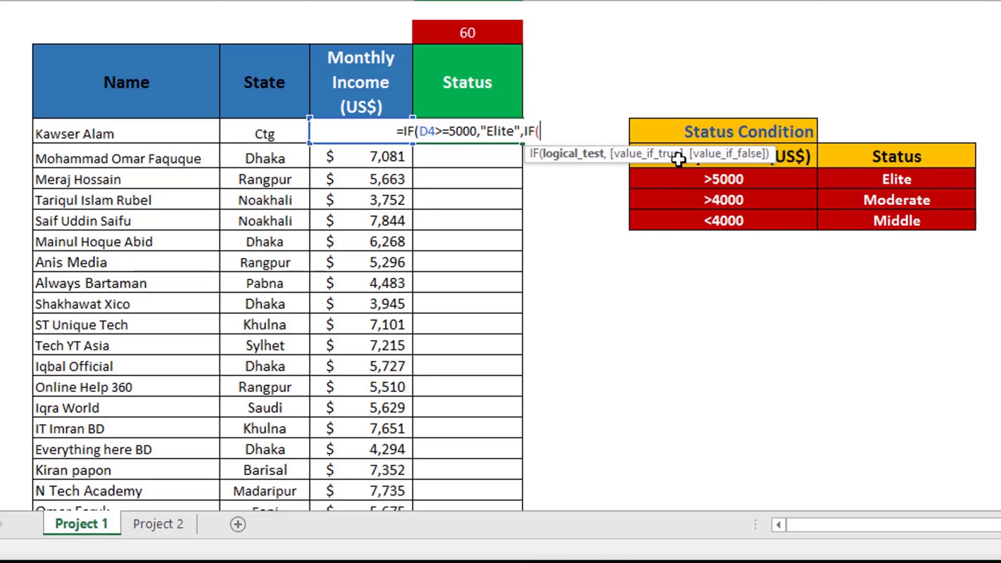
left_click(365, 155)
key("Up")
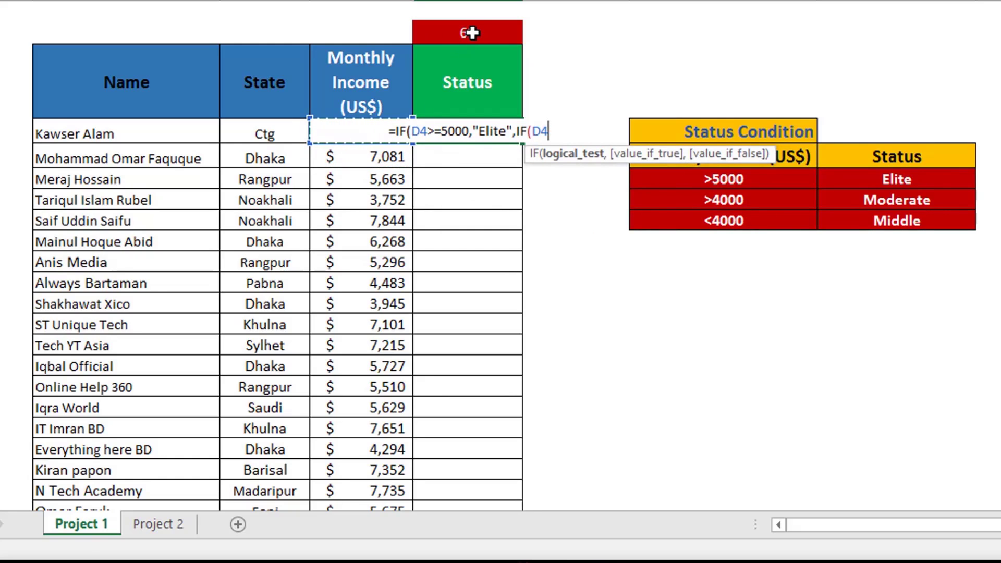
type(">=")
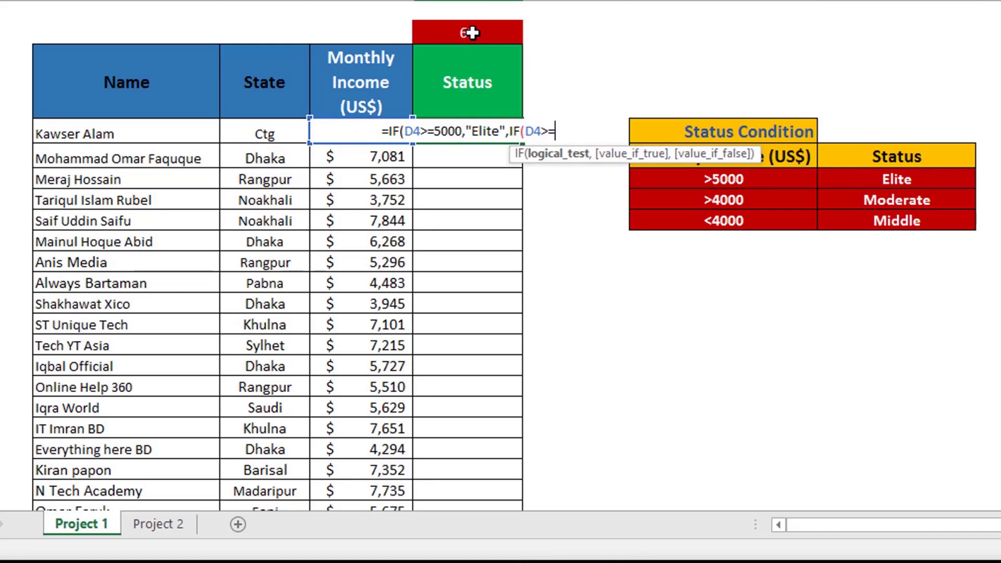
type("40")
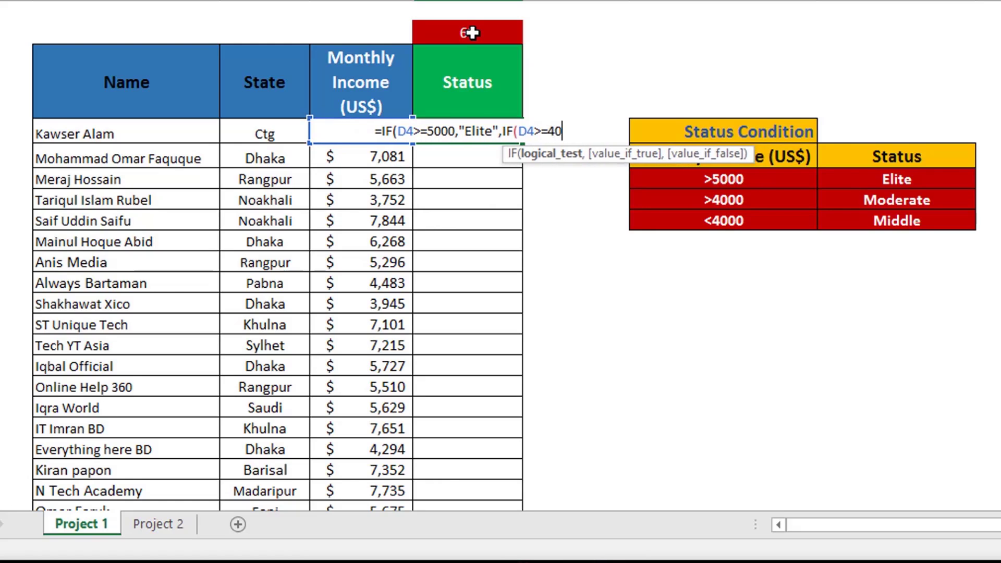
type("00")
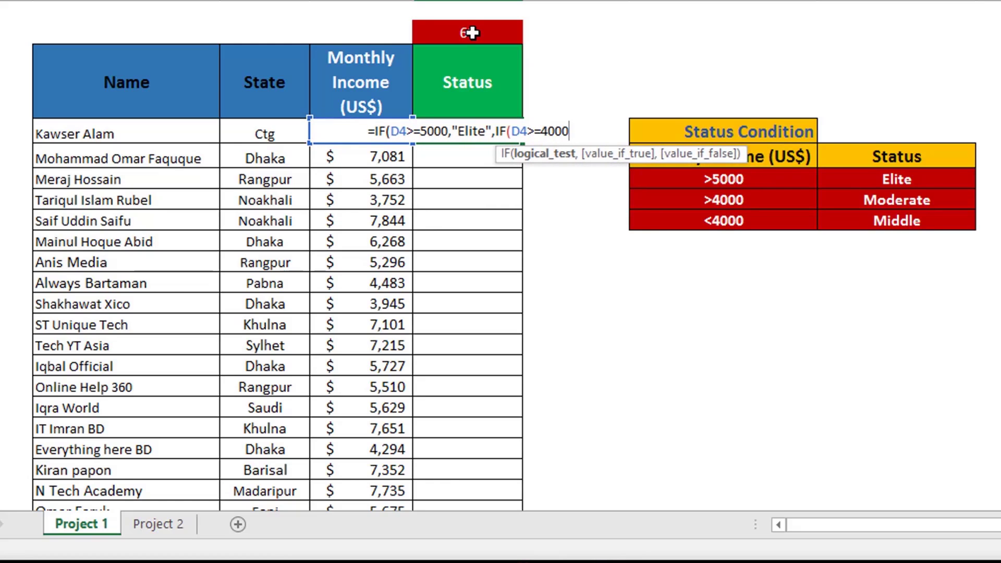
type(",\"")
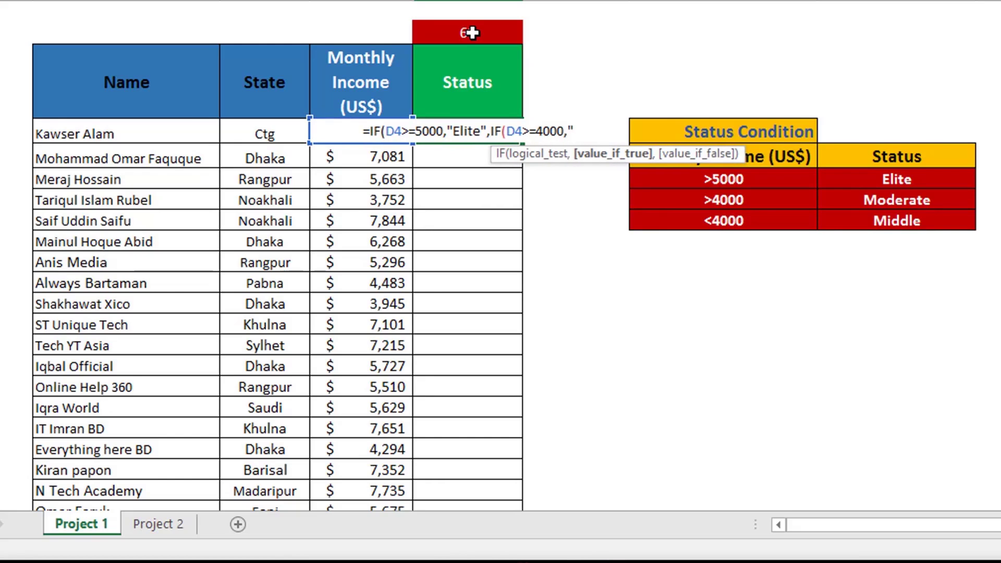
type("Moderati")
key("BackSpace")
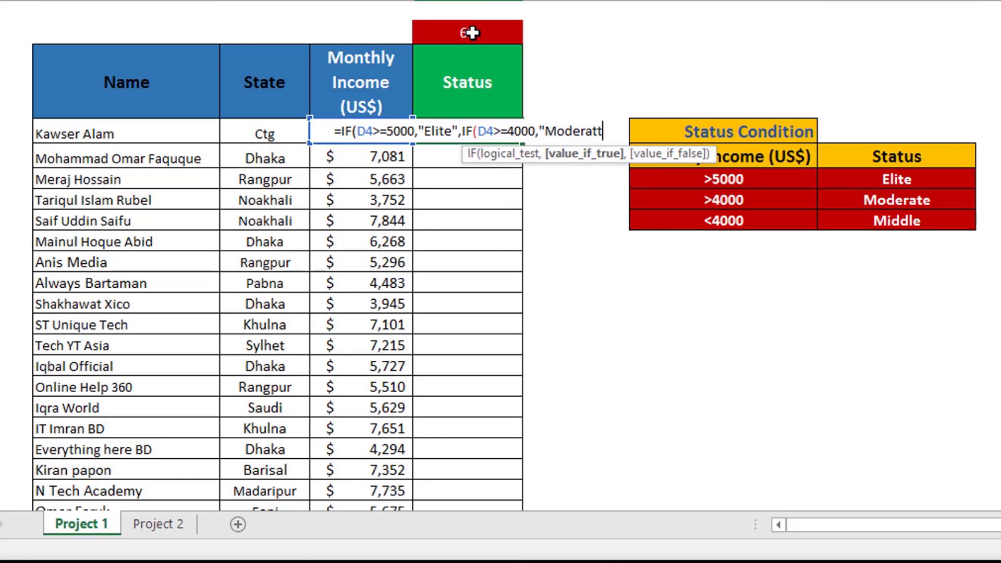
type("e")
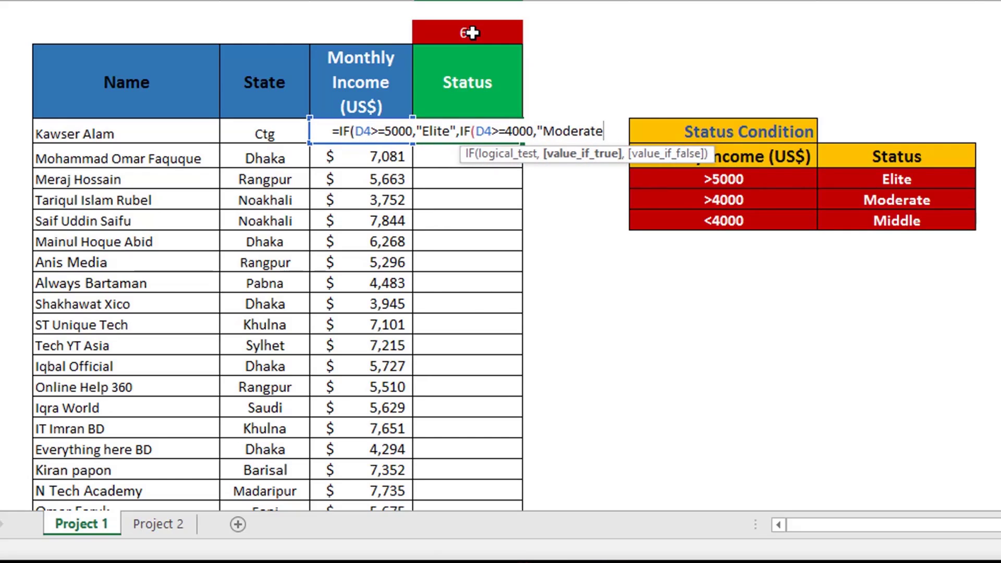
type("\",")
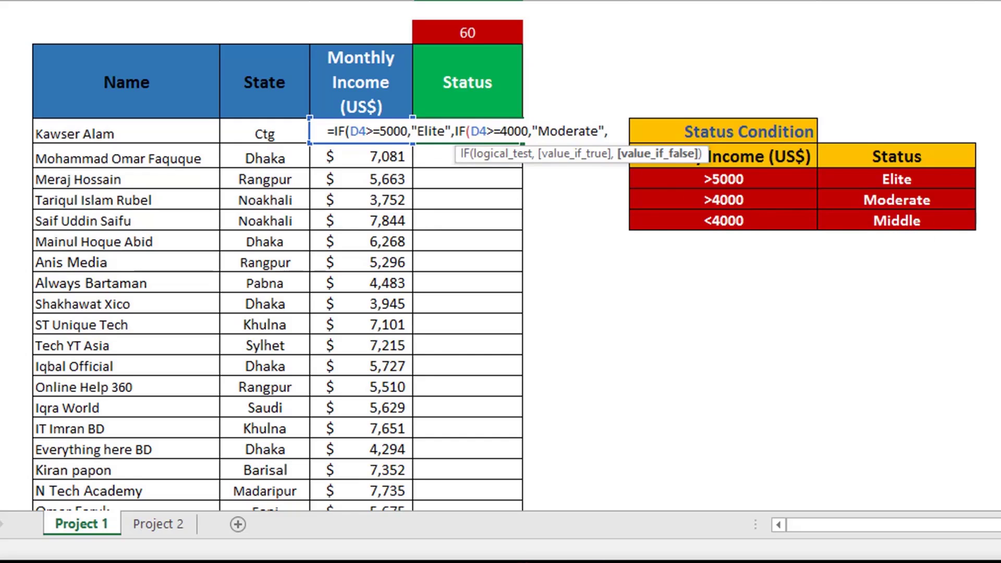
Step: Add a third nested test, IF(D4<=4000,"Middle",0), with one closing parenthesis
type("if")
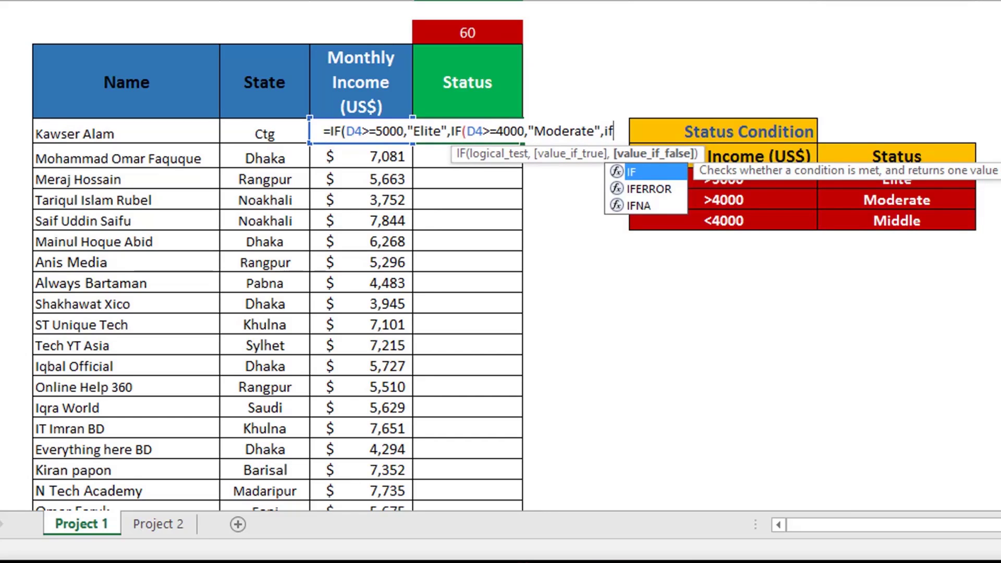
key("Tab")
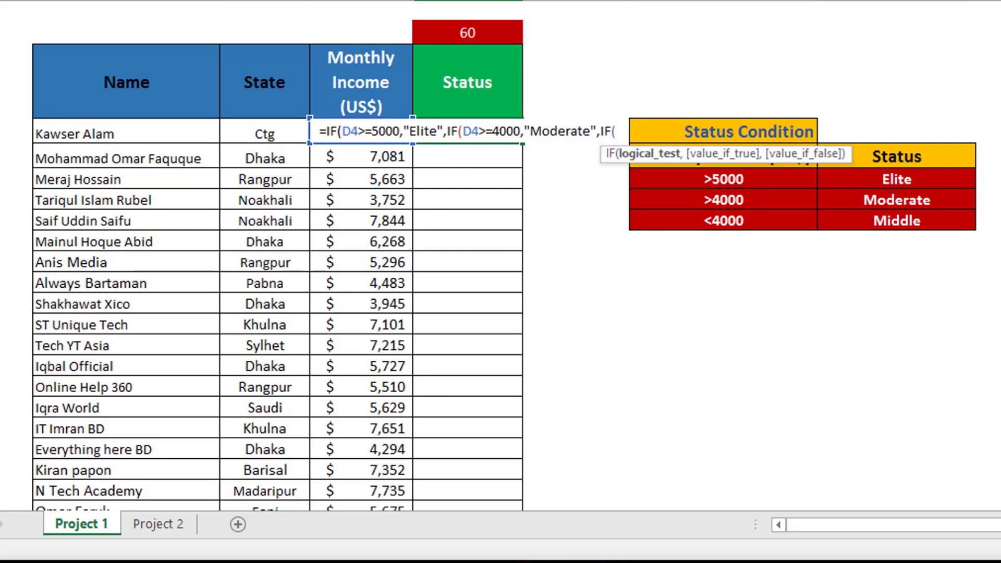
type("d")
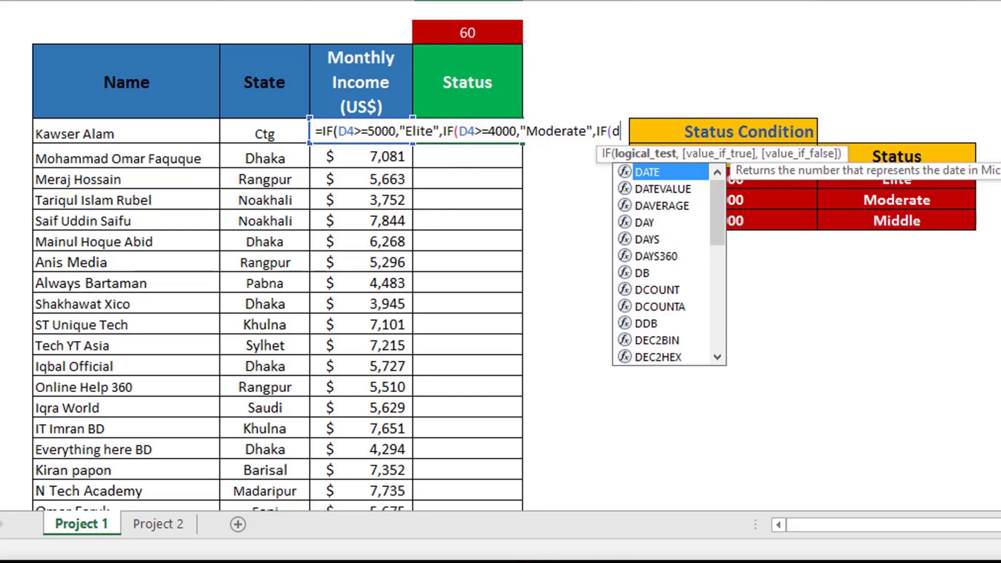
type("4<")
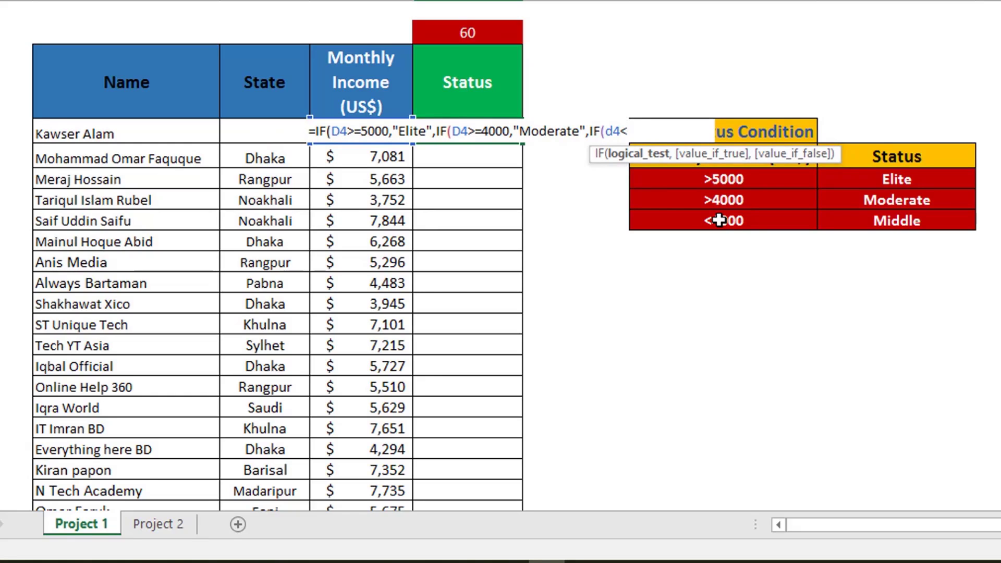
type("=")
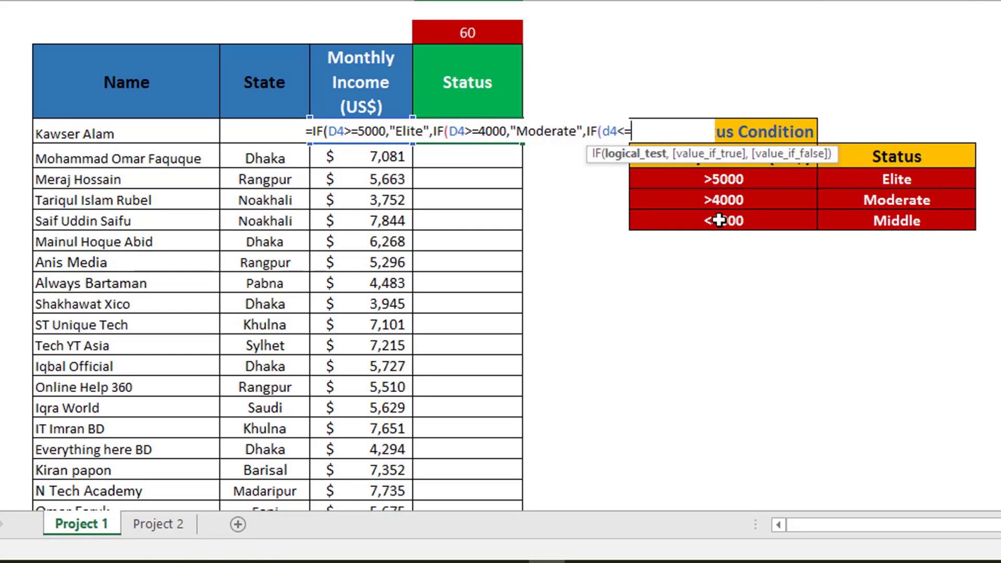
type("400")
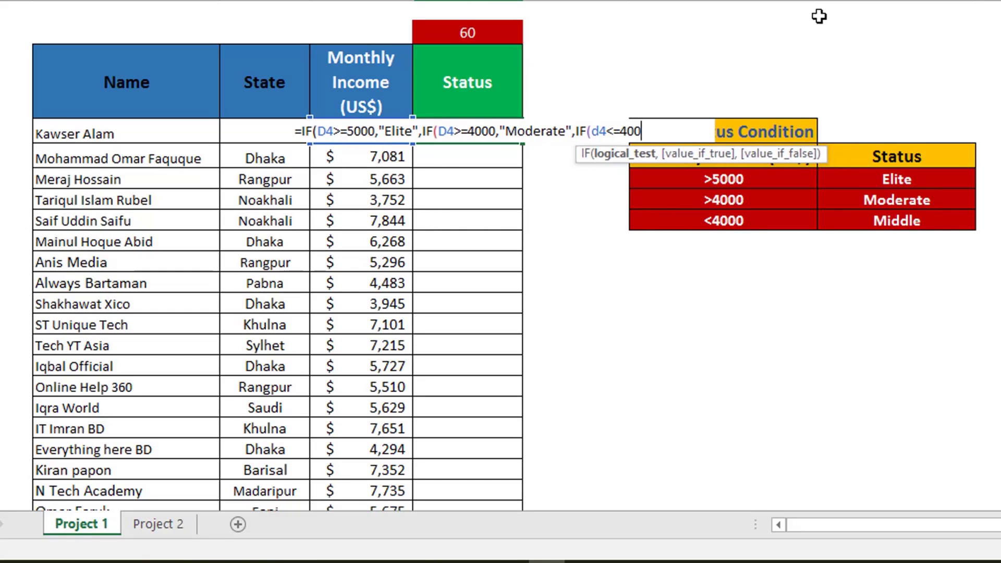
type("0,")
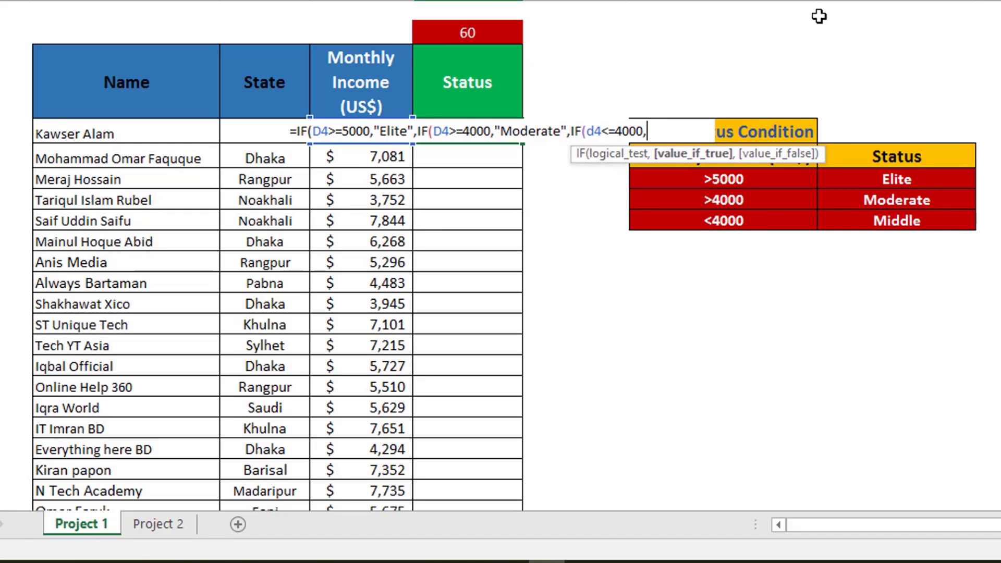
type("\"Middl")
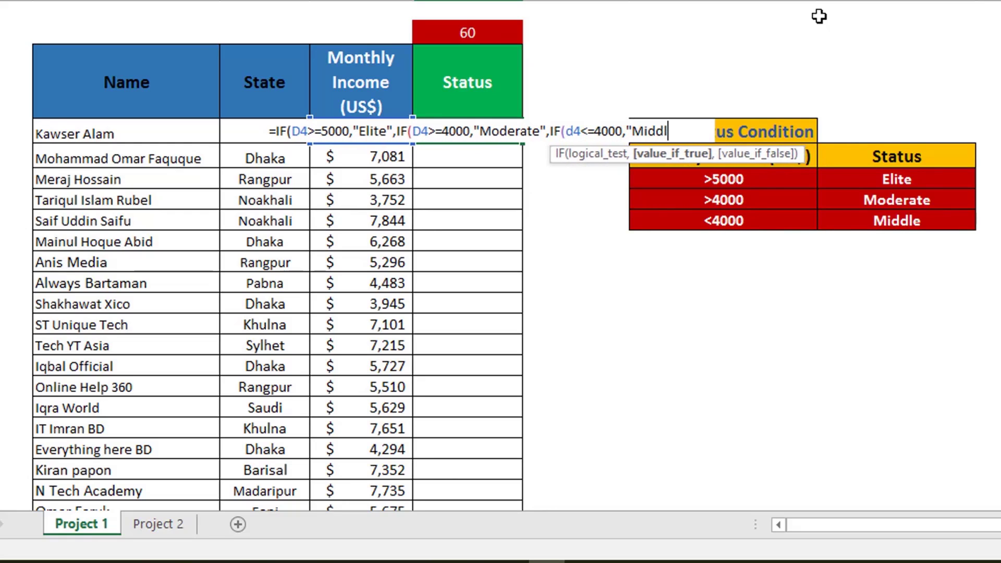
type("e\"")
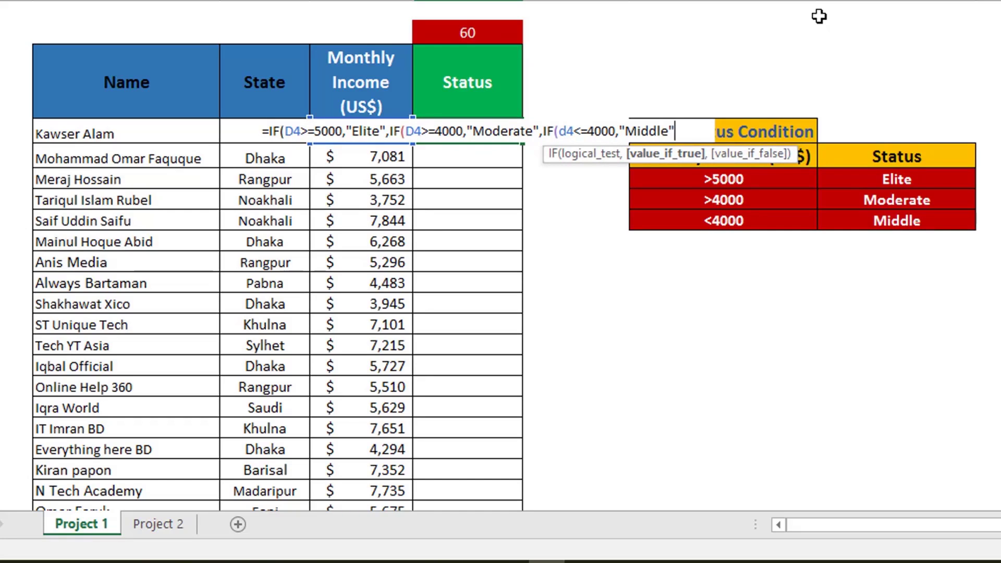
type(",")
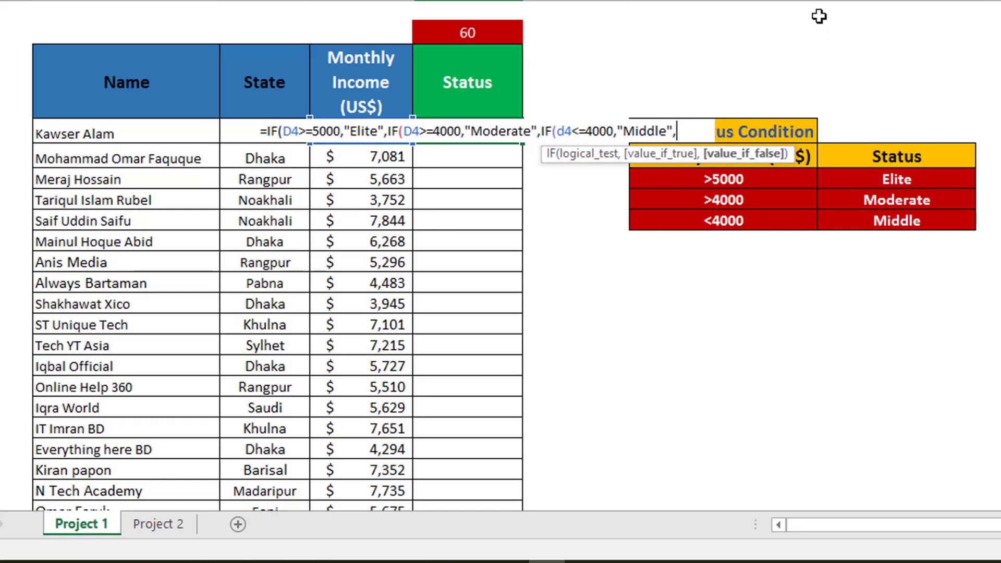
type("0")
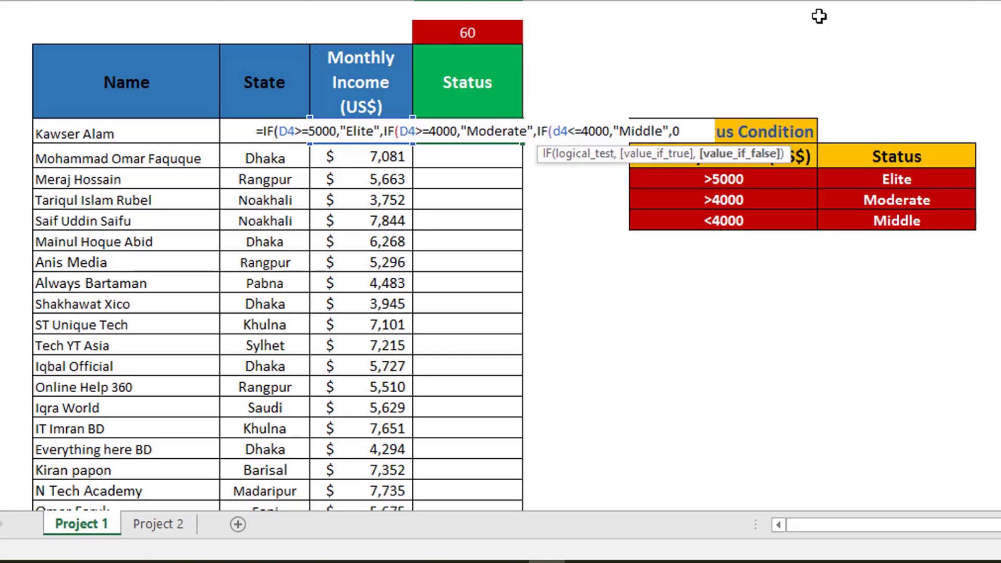
type(")")
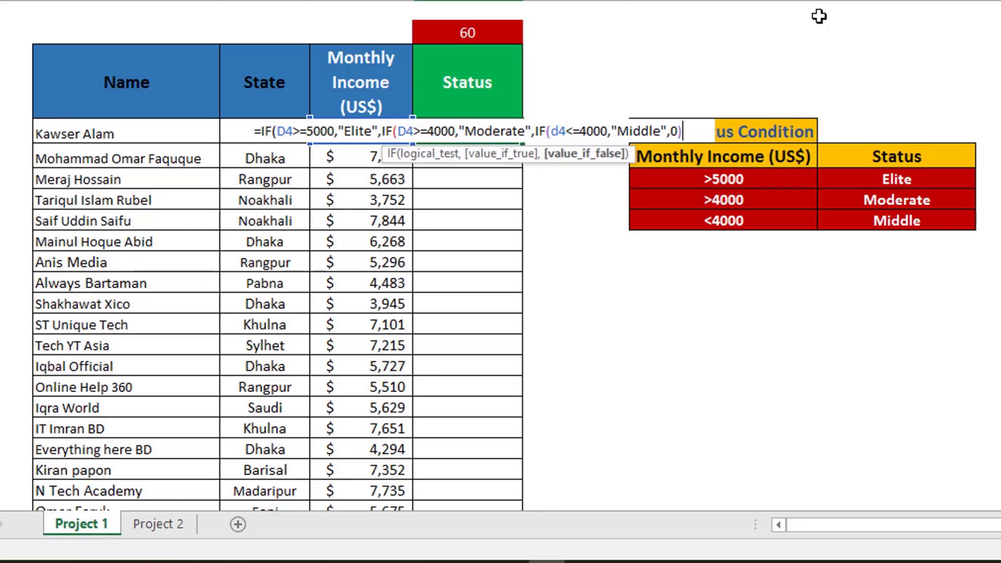
Step: Commit the formula and accept Excel's suggested correction so G4 shows Moderate
key("Return")
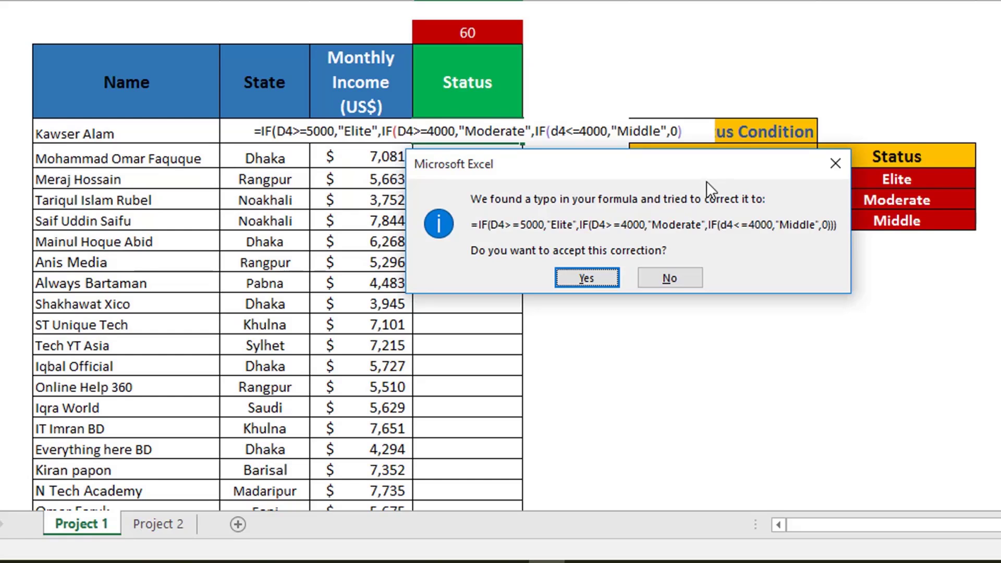
left_click_drag(678, 172, 660, 218)
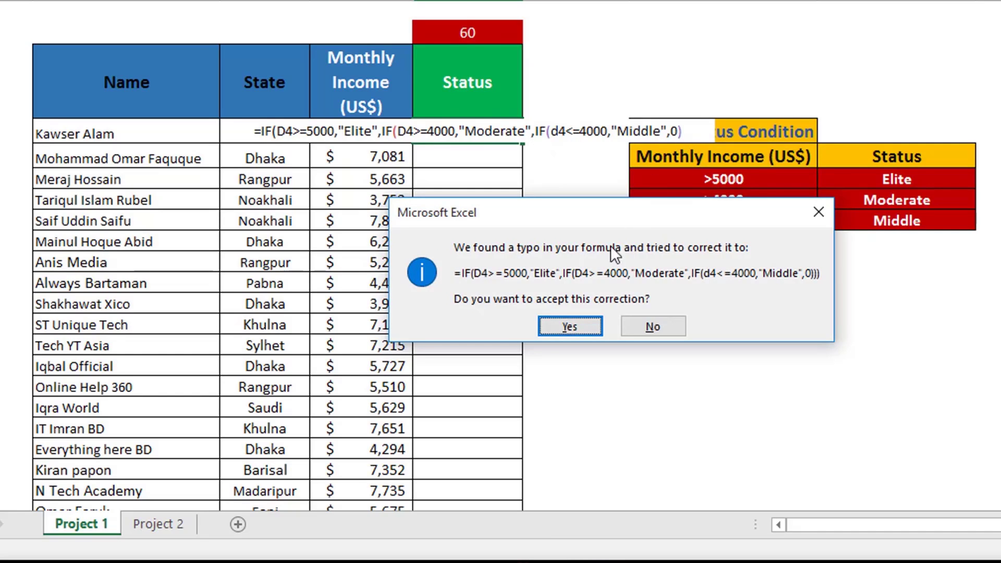
mouse_move(613, 206)
left_mouse_down()
mouse_move(594, 197)
mouse_move(605, 203)
left_mouse_up()
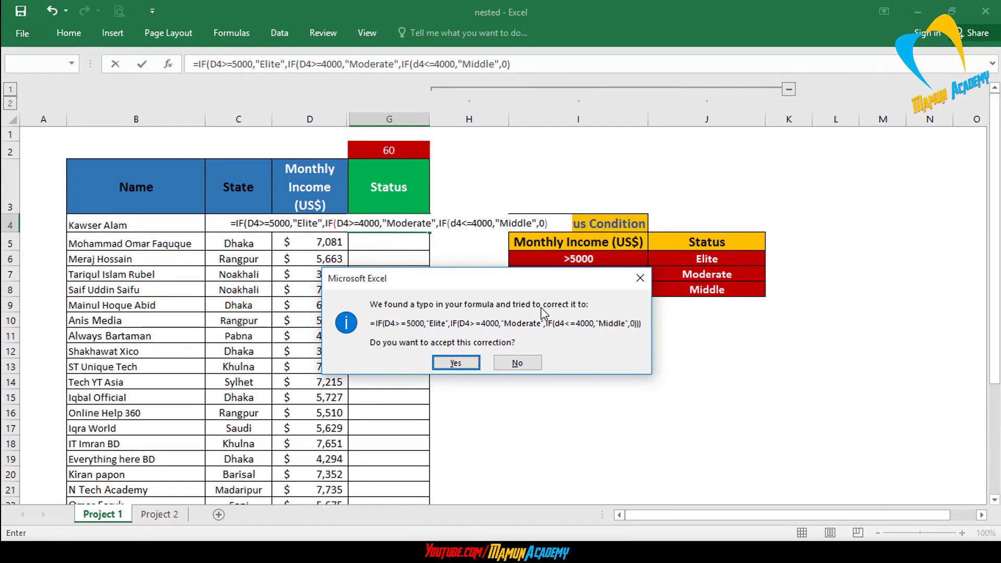
left_click(457, 363)
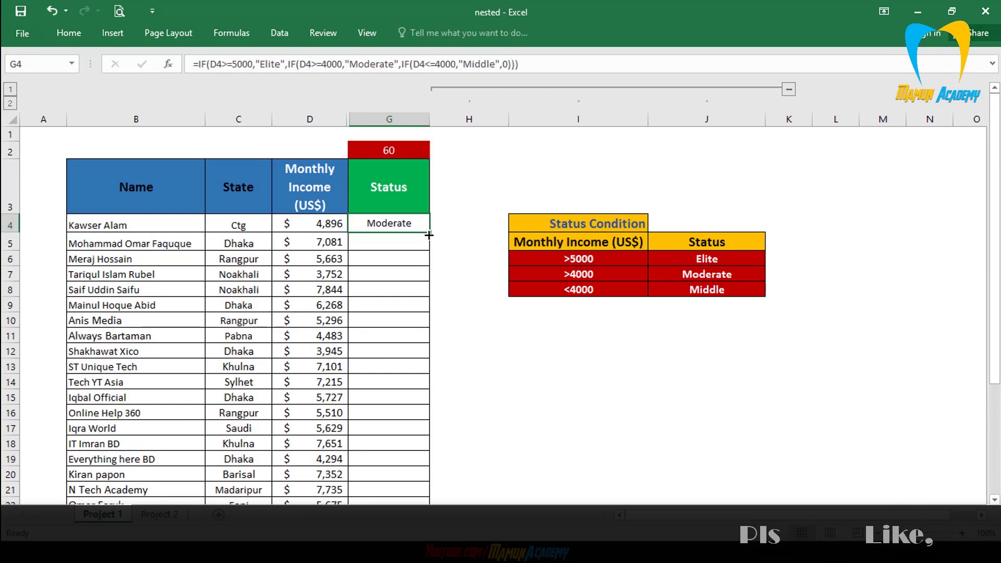
Step: Copy G4's nested IF formula down the Status column to G33, the last data row
left_click_drag(429, 235, 420, 491)
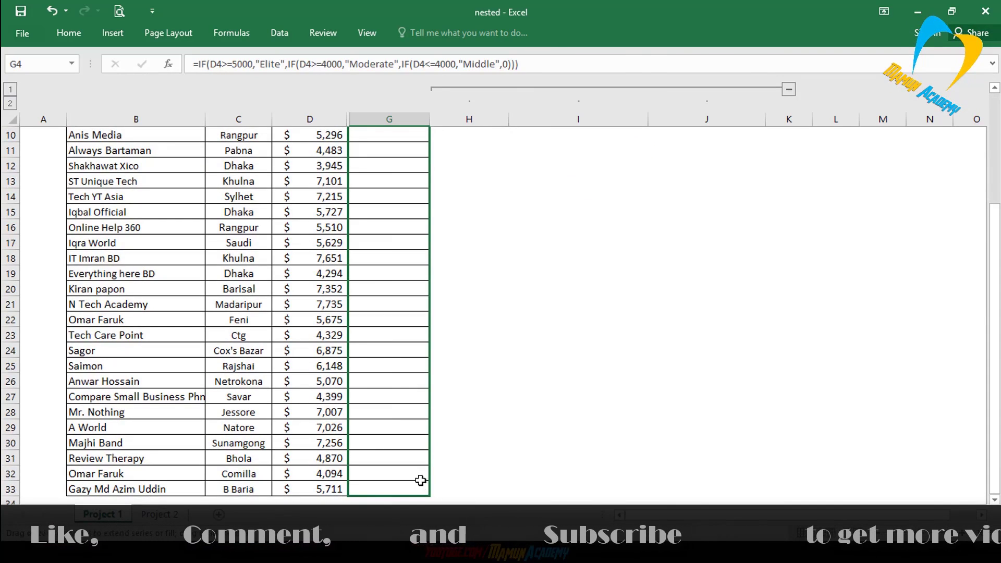
left_click_drag(421, 491, 420, 491)
key("ctrl+z")
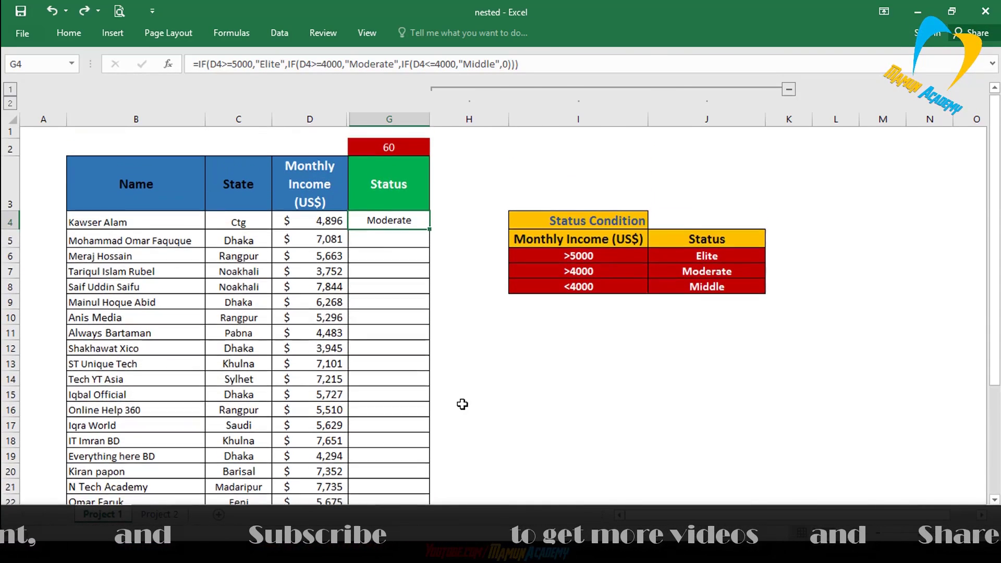
double_click(430, 233)
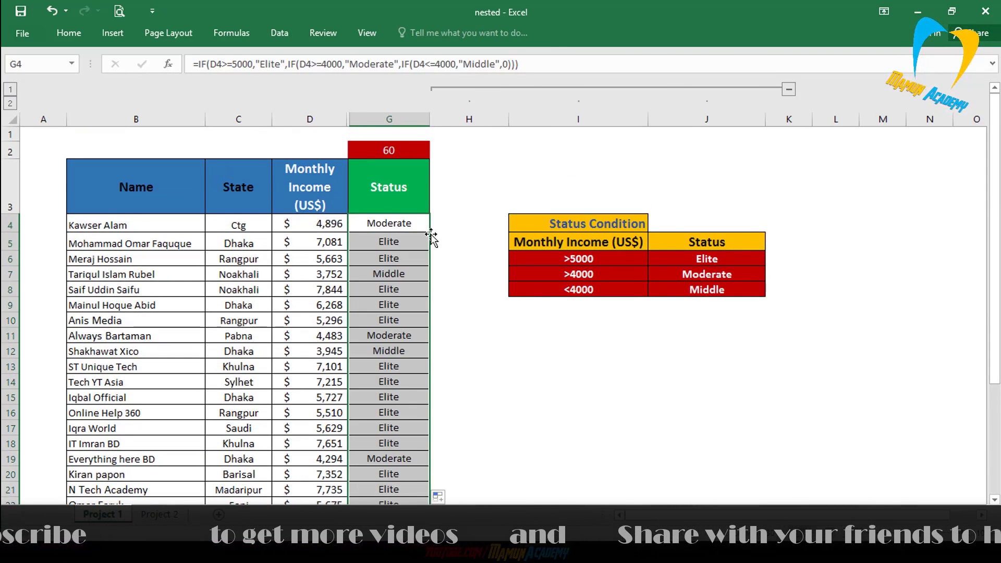
left_click(417, 241)
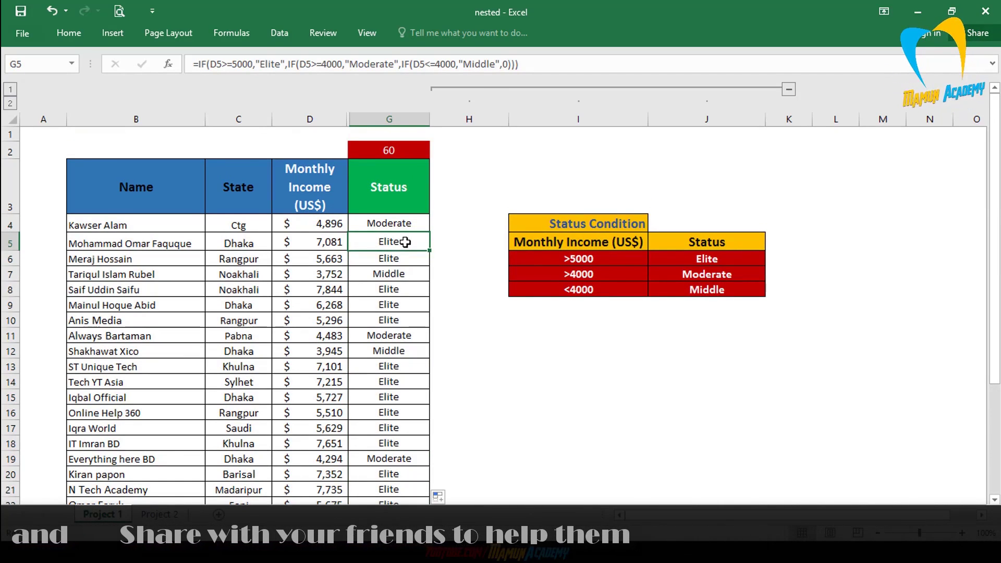
left_click(342, 226)
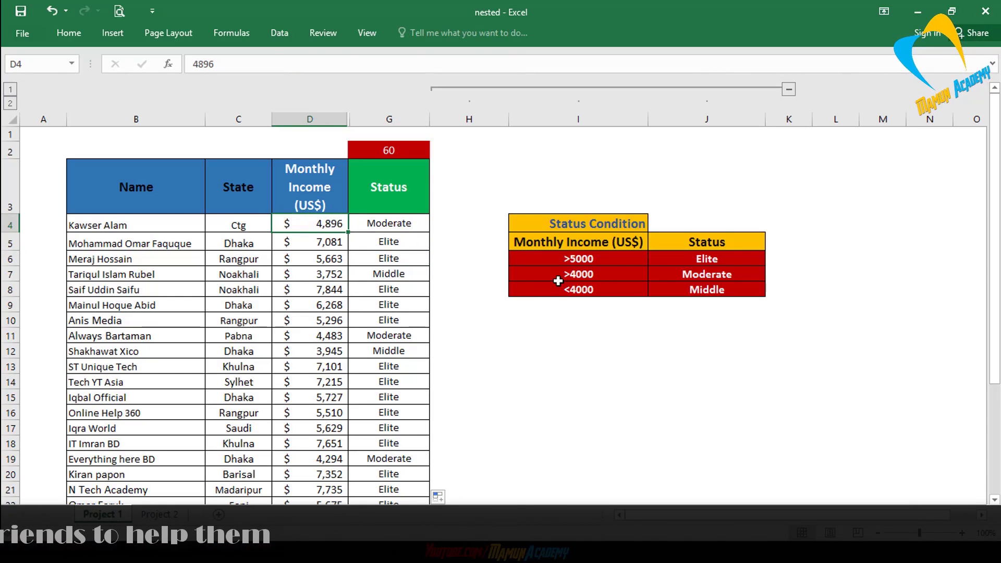
left_click(585, 275)
left_click_drag(681, 275, 606, 283)
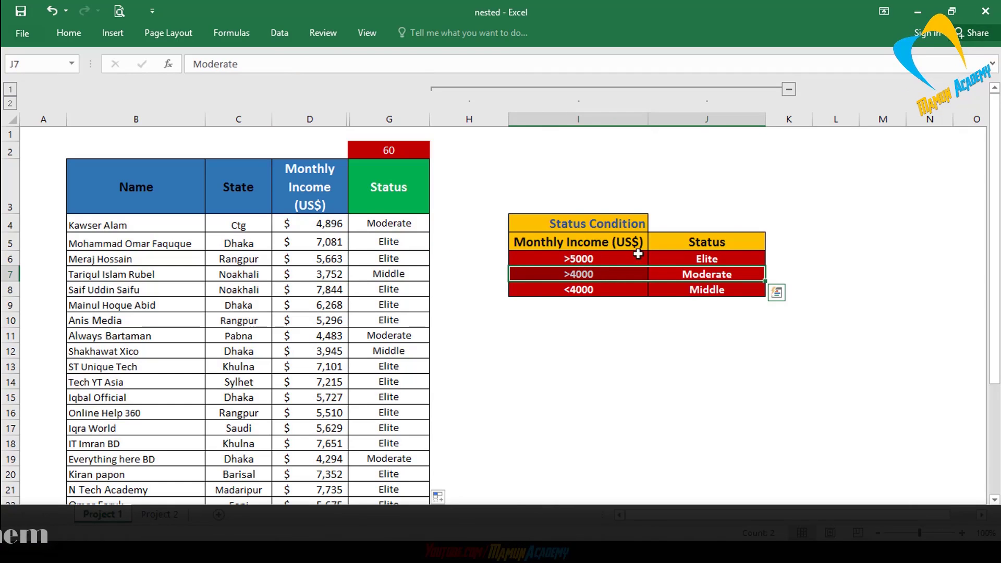
left_click(401, 226)
left_click(325, 241)
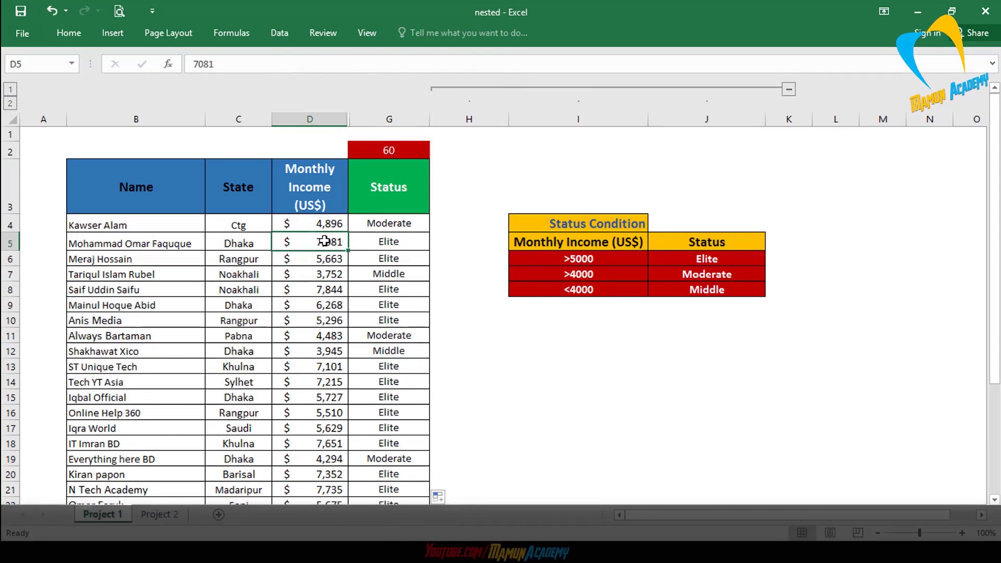
left_click(396, 241)
left_click(579, 258)
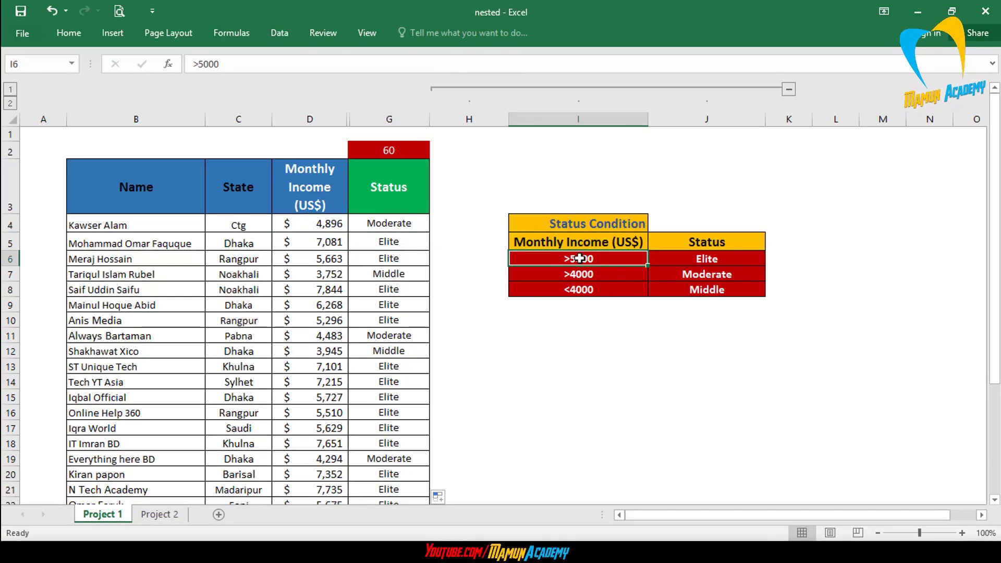
left_click(707, 258)
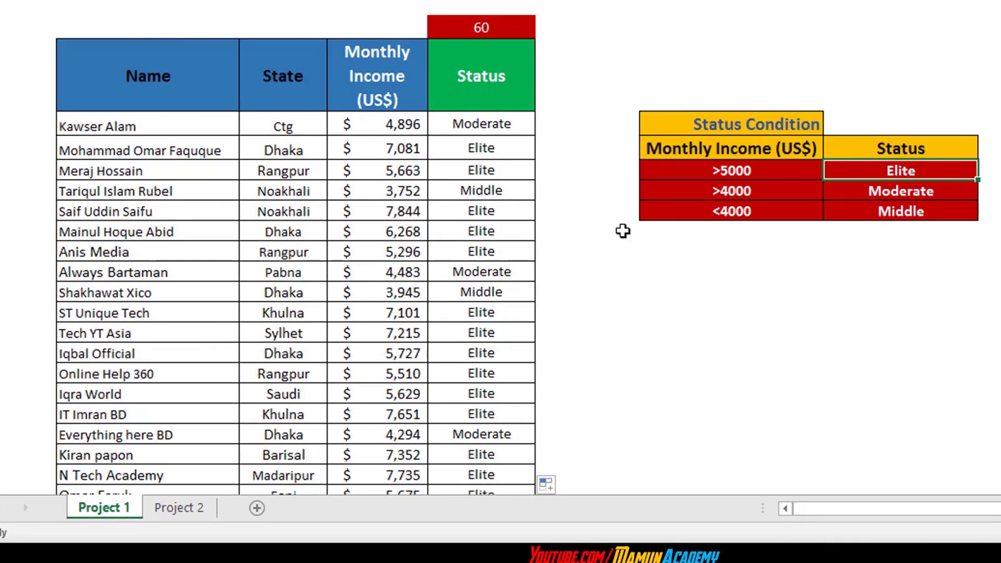
scroll(530, 311, "down", 5)
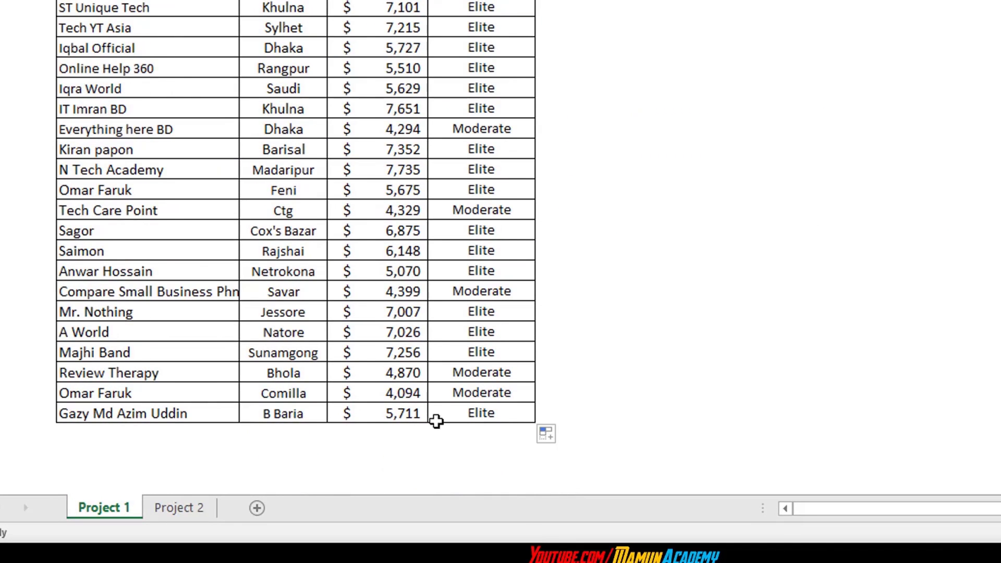
left_click(404, 412)
scroll(518, 369, "up", 1)
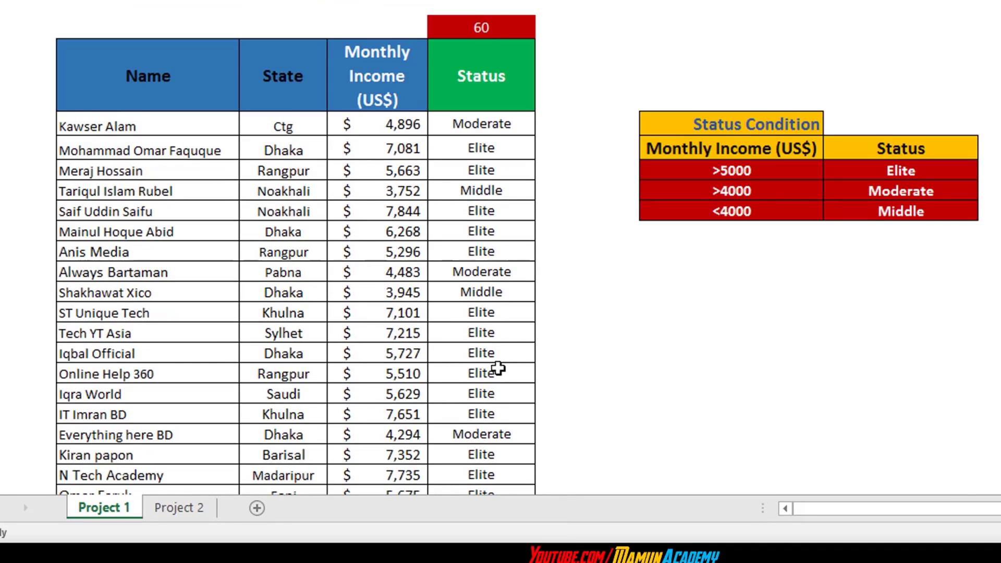
left_click(425, 272)
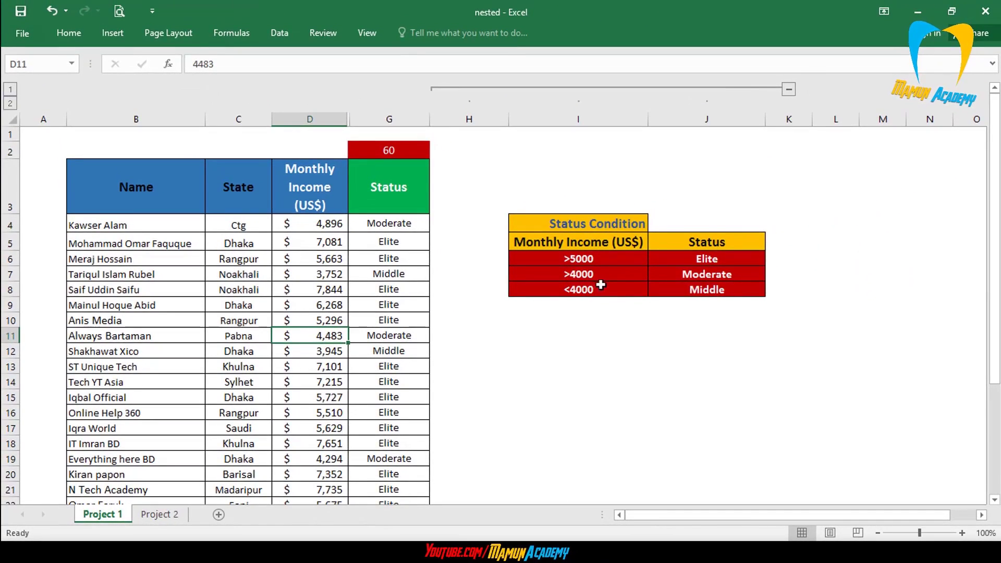
scroll(459, 380, "down", 3)
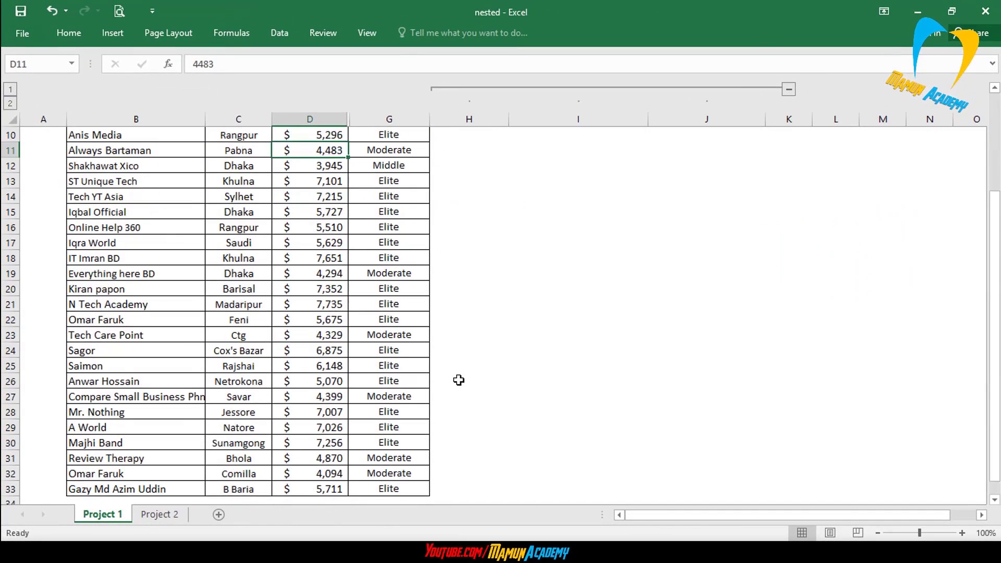
scroll(422, 399, "up", 3)
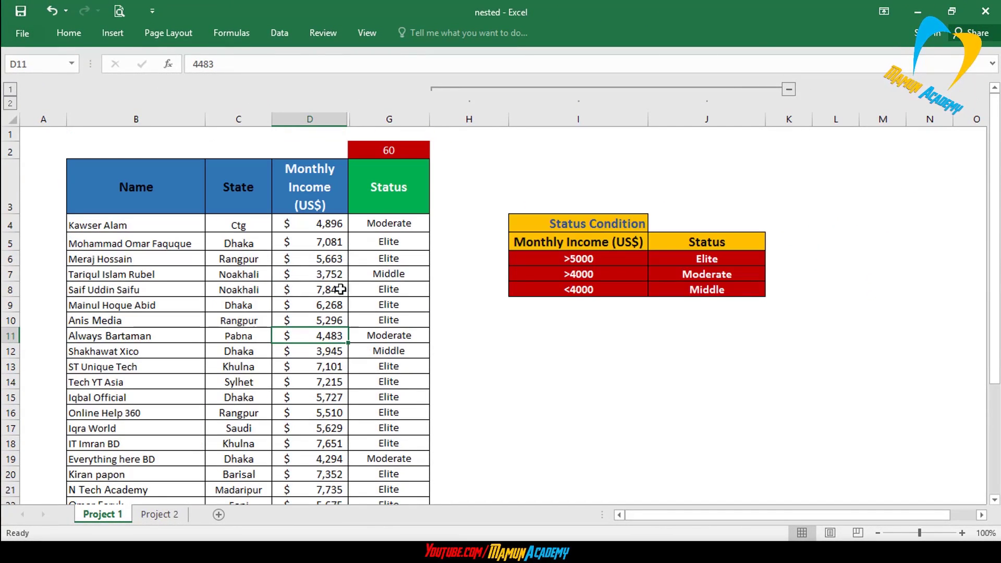
left_click(321, 244)
scroll(337, 324, "down", 3)
scroll(339, 318, "up", 3)
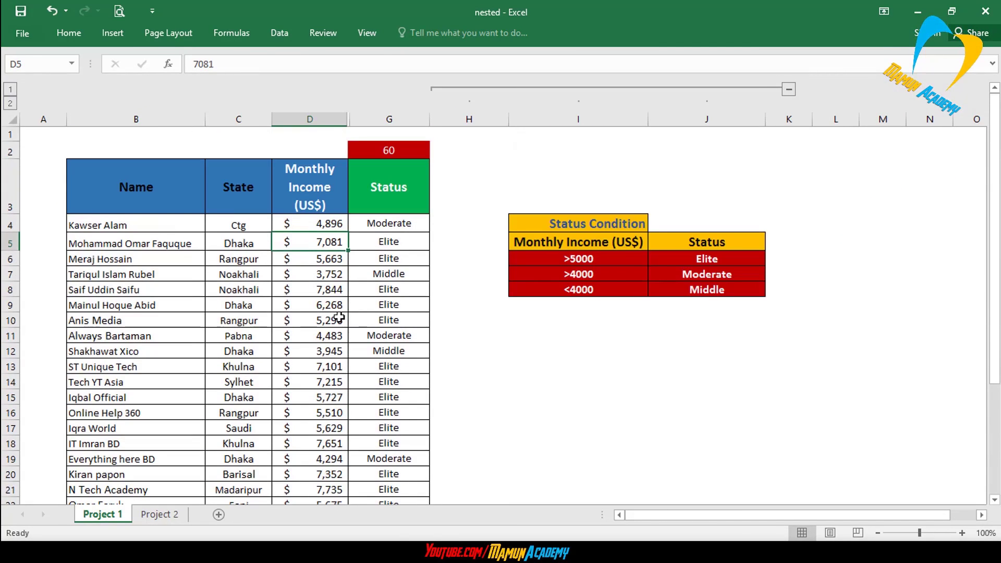
left_click(331, 277)
left_click_drag(419, 275, 149, 276)
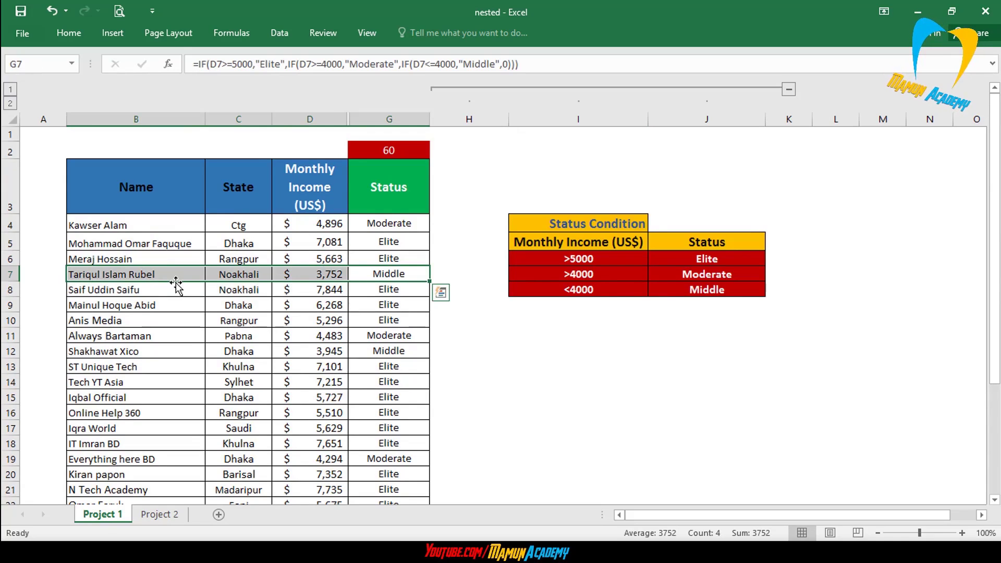
left_click(398, 272)
left_click(334, 275)
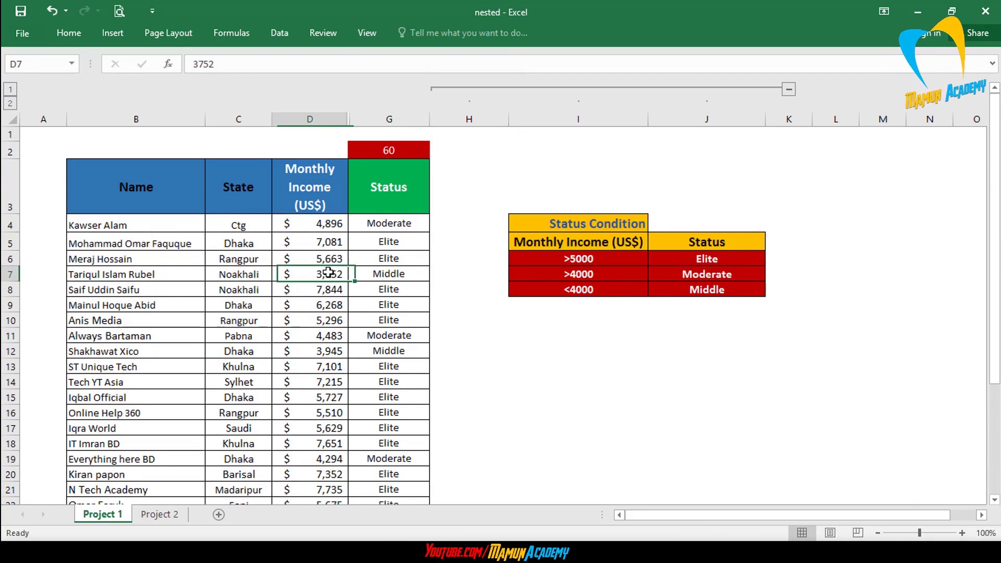
left_click(695, 292)
left_click_drag(402, 226, 396, 477)
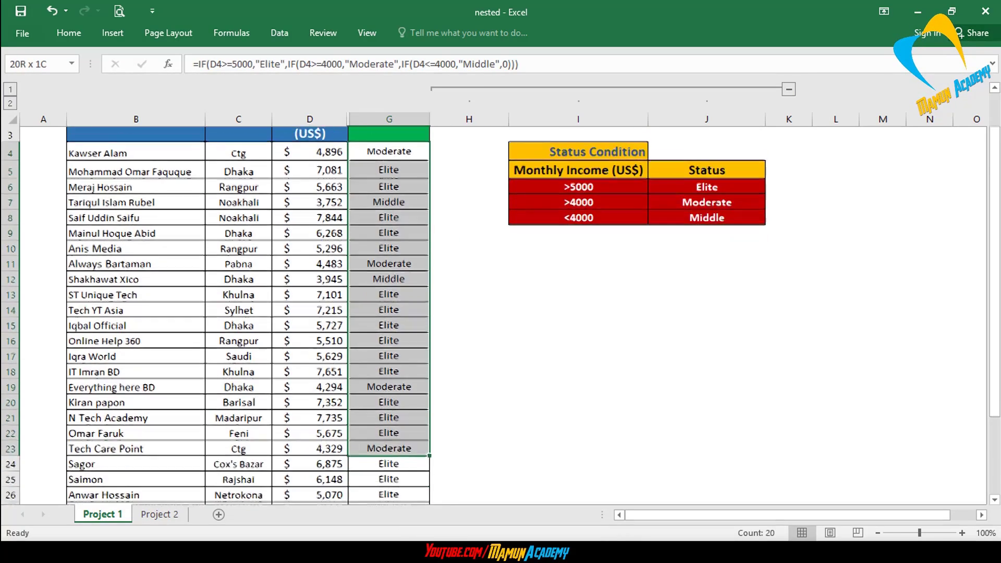
scroll(437, 406, "up", 3)
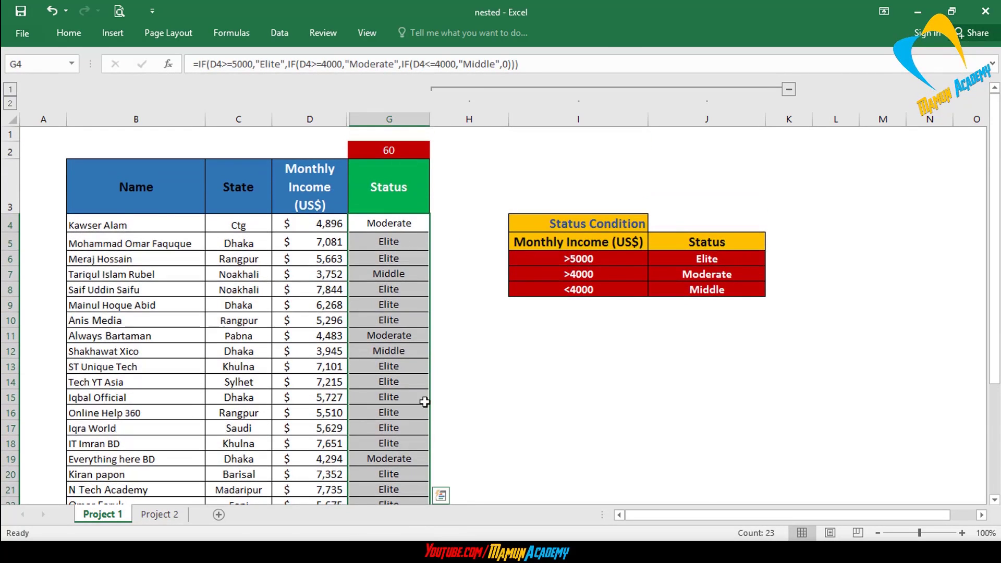
double_click(410, 223)
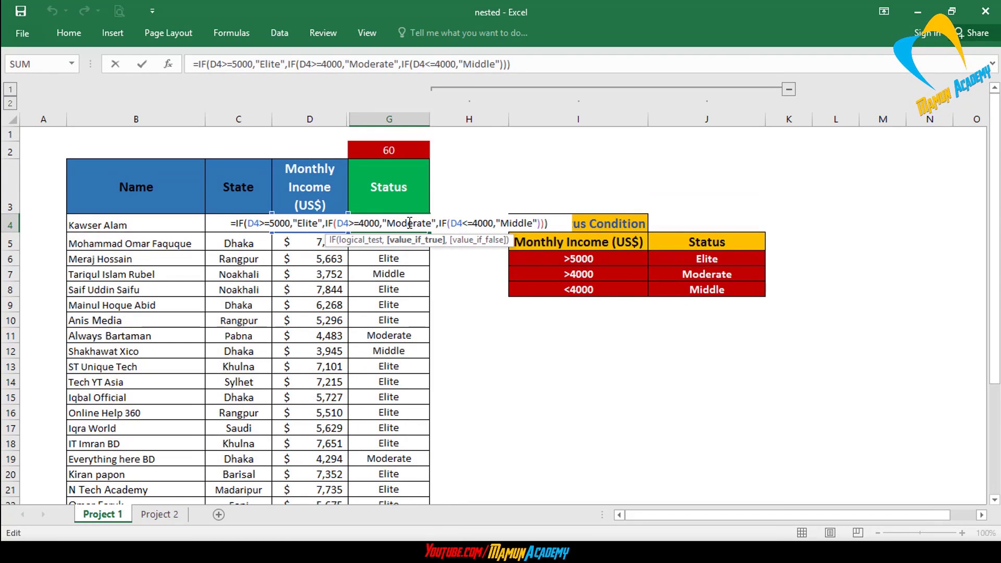
key("Return")
double_click(409, 223)
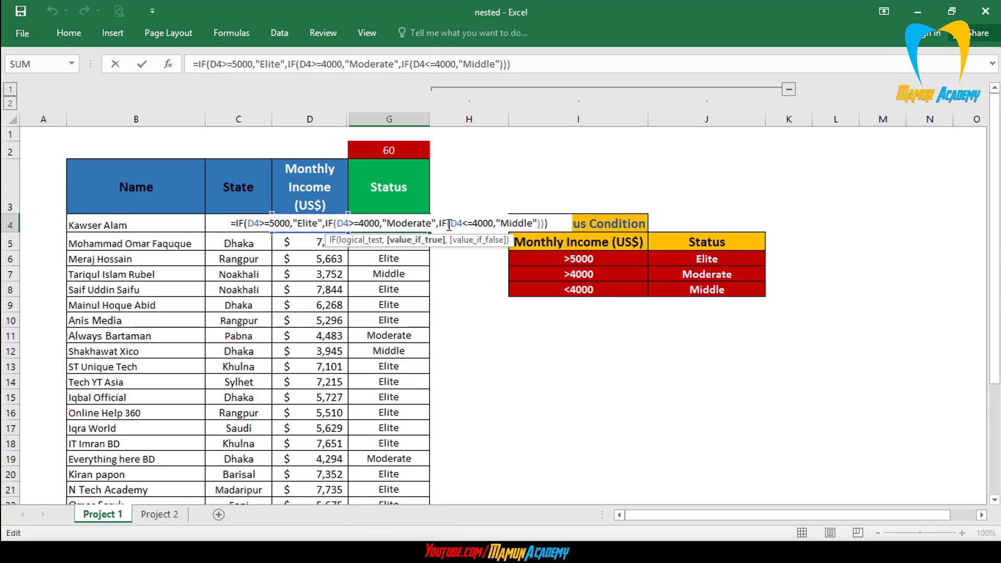
key("Return")
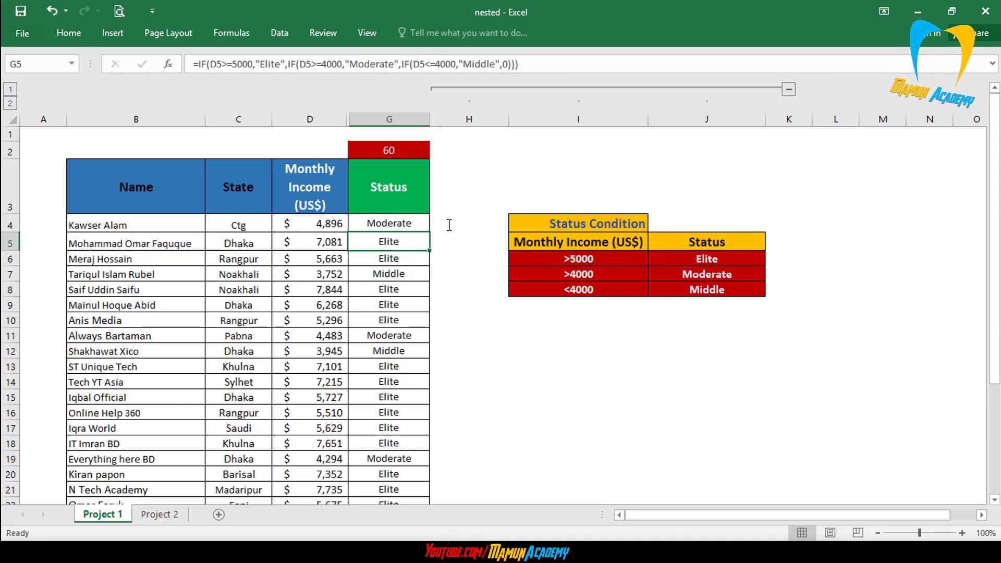
key("Up")
key("ctrl+shift+Down")
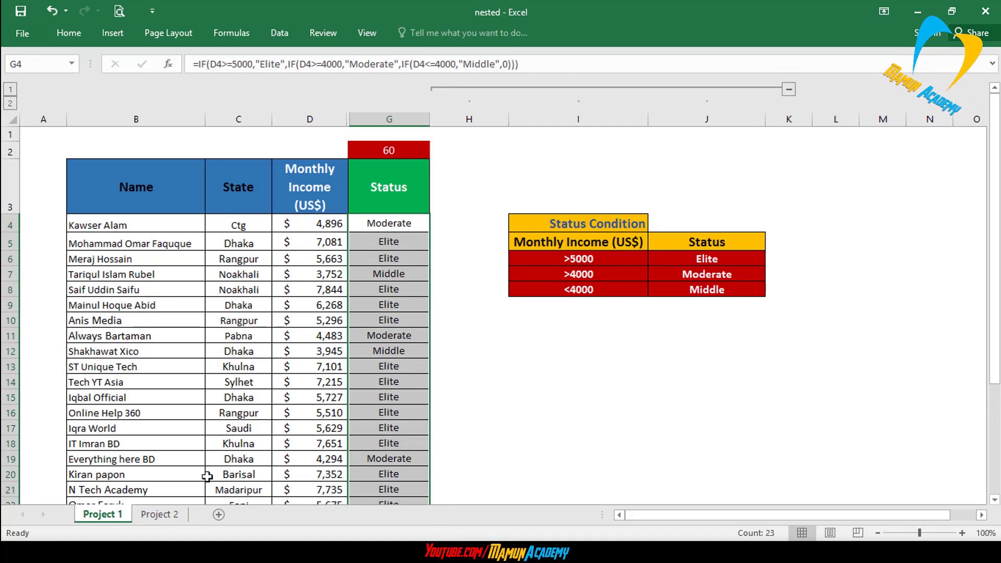
Step: Switch to the Project 2 sheet and narrow grading column D
left_click(171, 515)
left_click(381, 345)
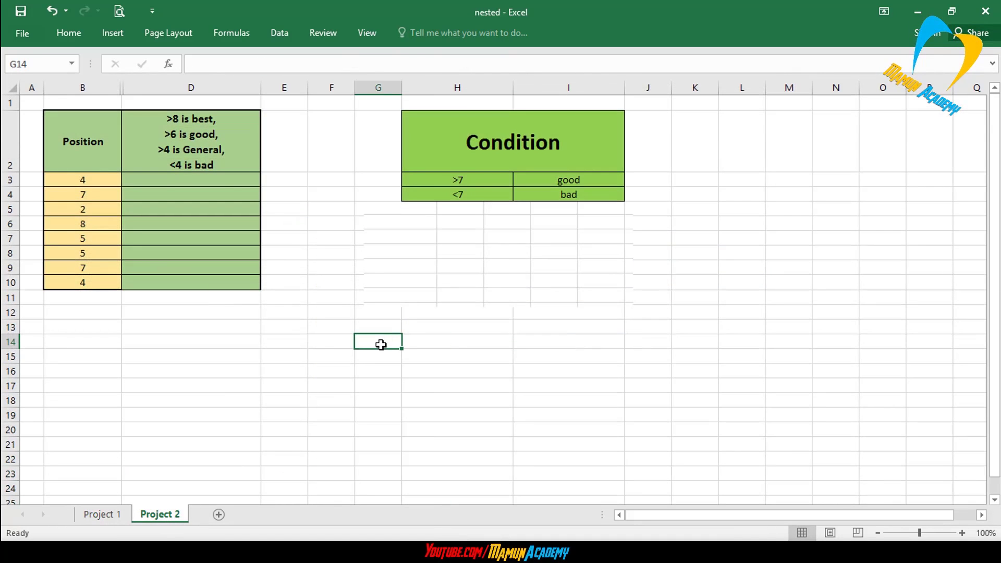
mouse_move(262, 88)
left_mouse_down()
mouse_move(193, 93)
mouse_move(215, 93)
left_mouse_up()
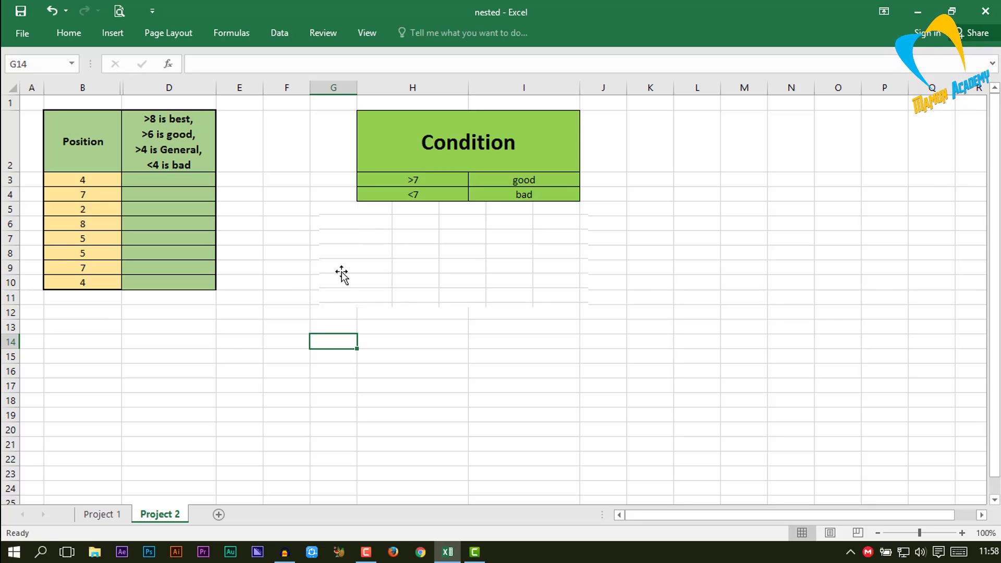
left_click(440, 243)
left_click(391, 353)
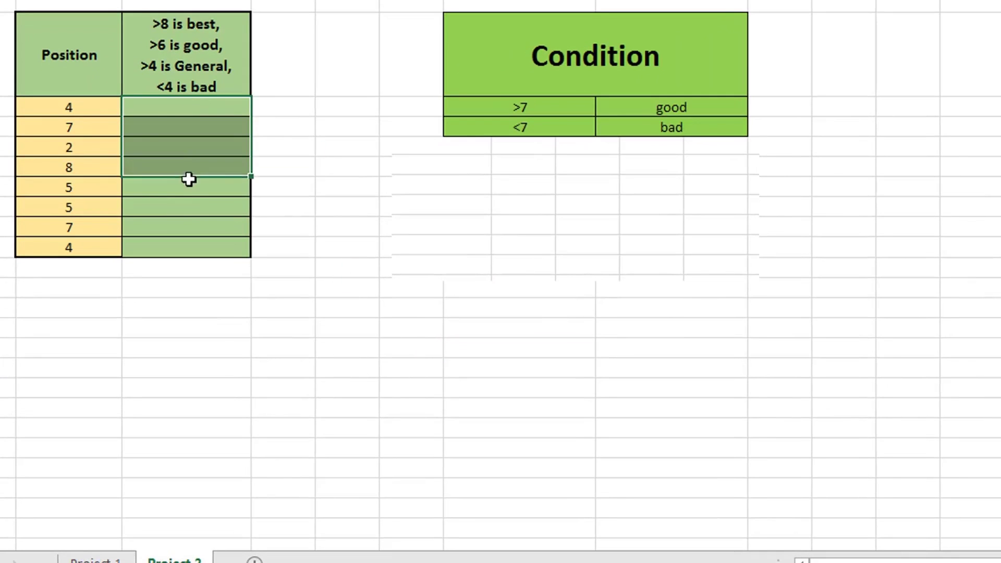
Step: Highlight the grade cells, the four-level condition list and the Position values
left_click_drag(195, 107, 246, 208)
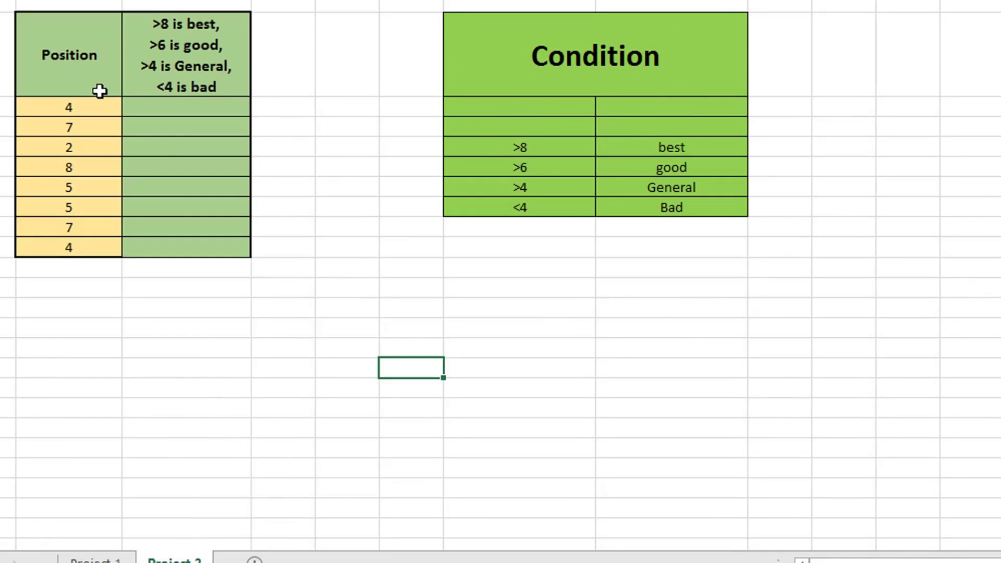
left_click_drag(98, 102, 101, 234)
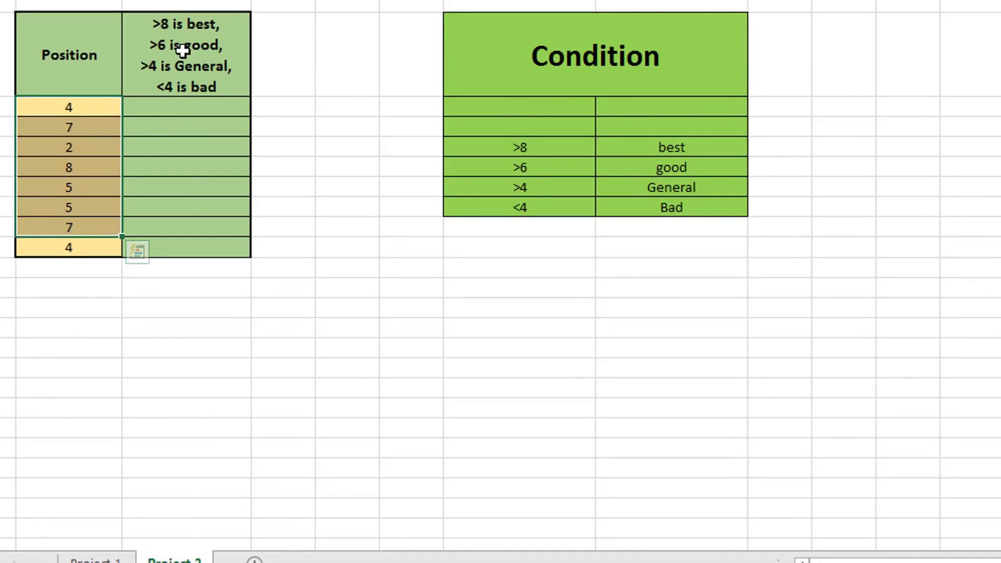
left_click_drag(181, 44, 203, 242)
Step: Review the >8 best, >6 good and >4 General rules, then retype the <4 grade as Bad
left_click(532, 149)
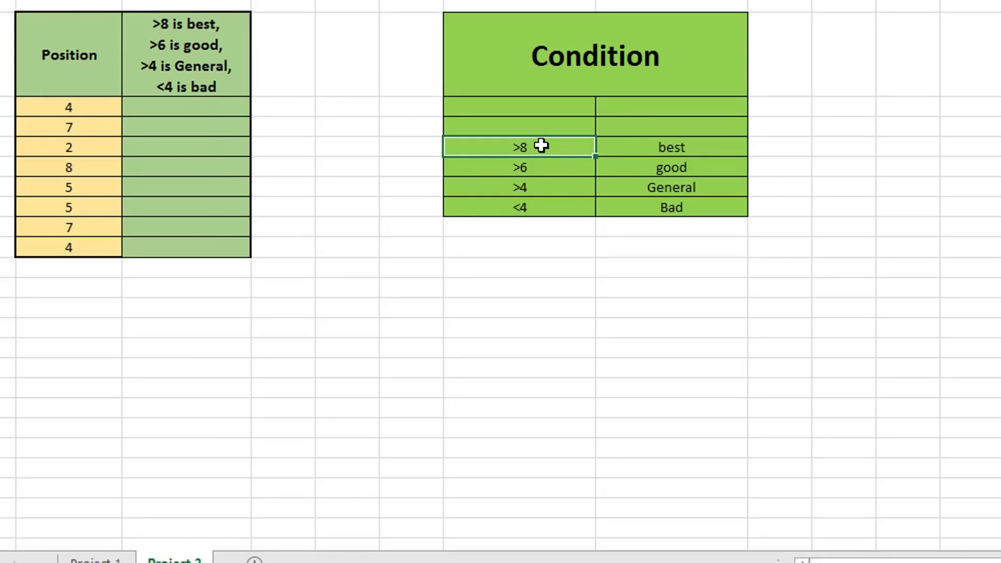
left_click(632, 150)
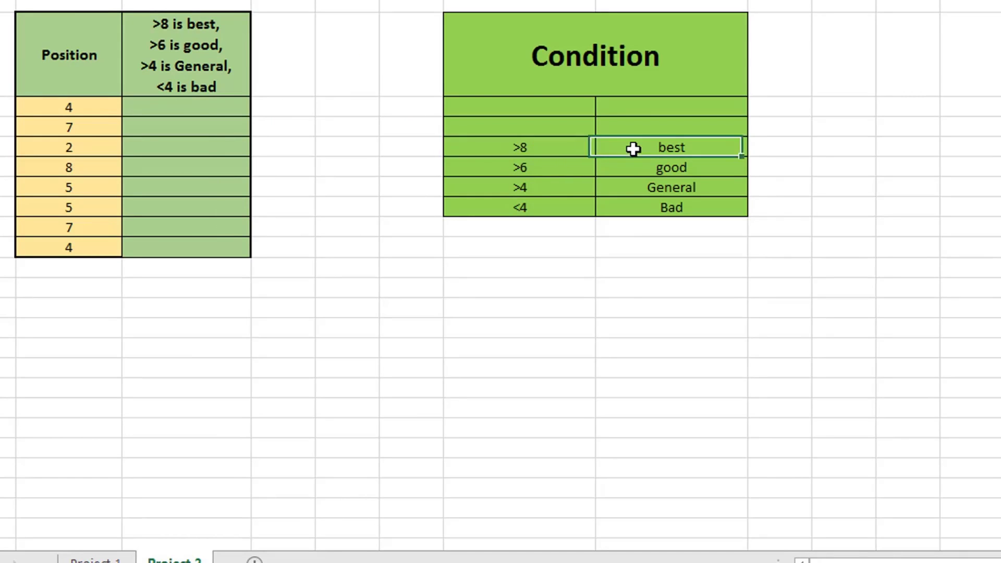
left_click(575, 164)
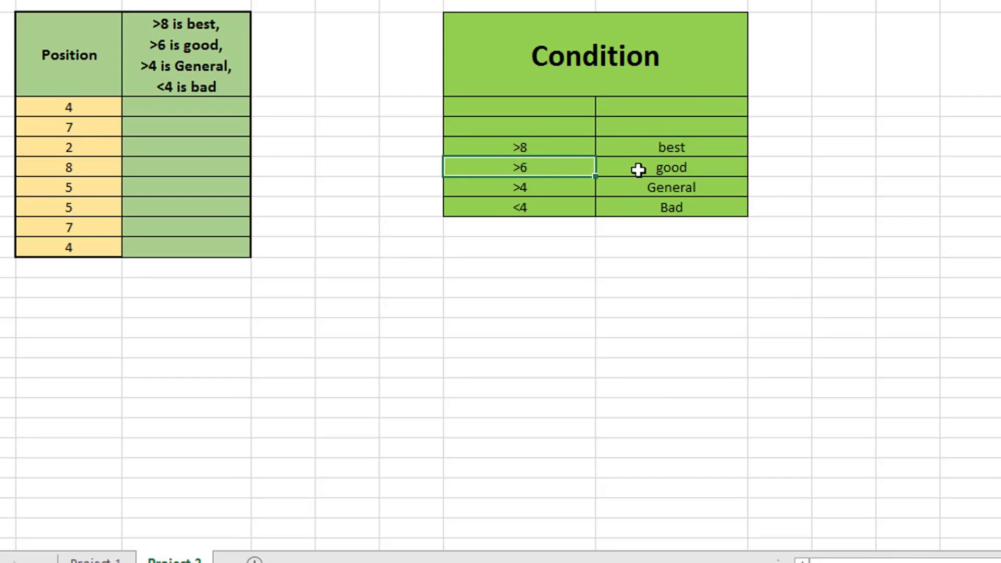
left_click(640, 167)
left_click(574, 188)
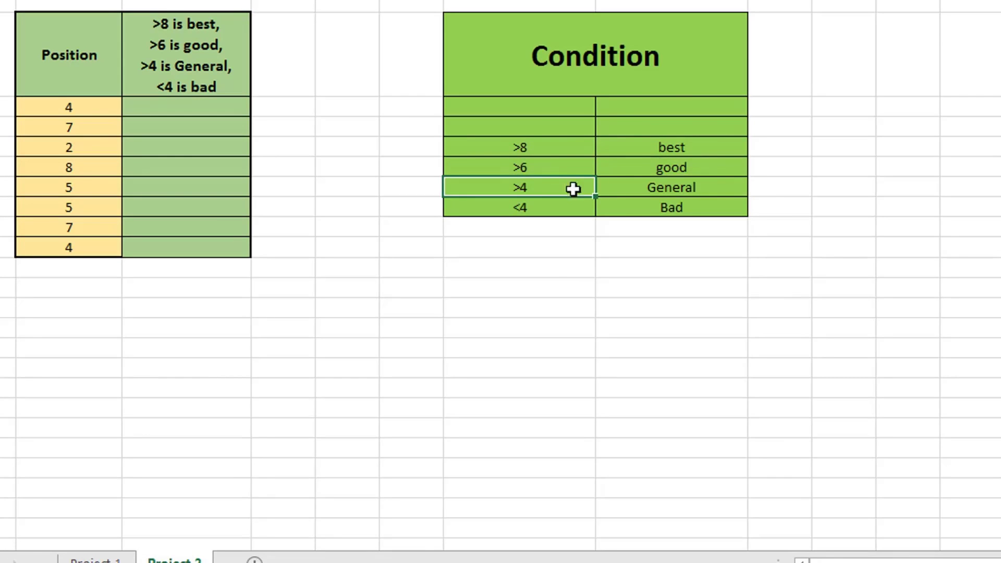
left_click(634, 187)
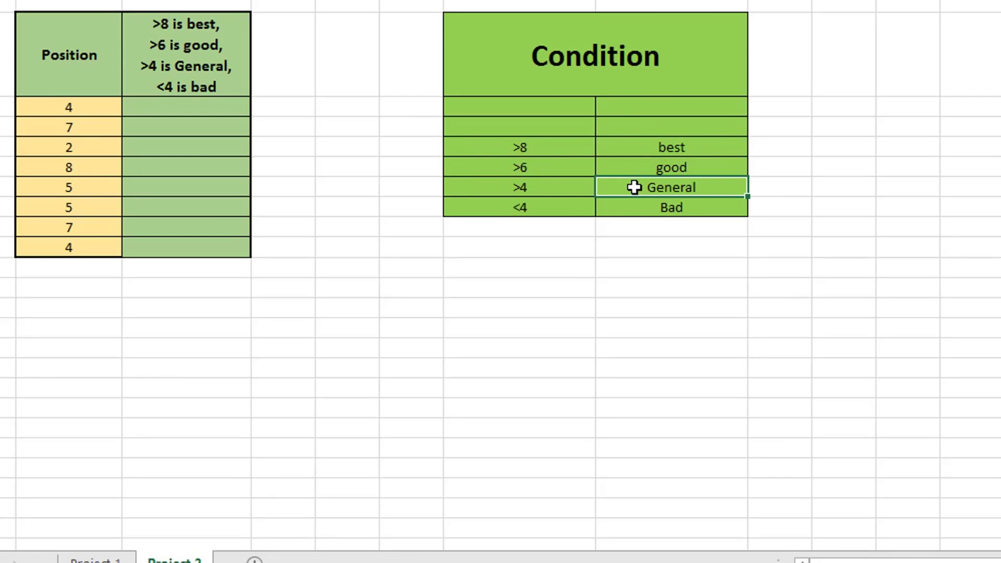
left_click(567, 209)
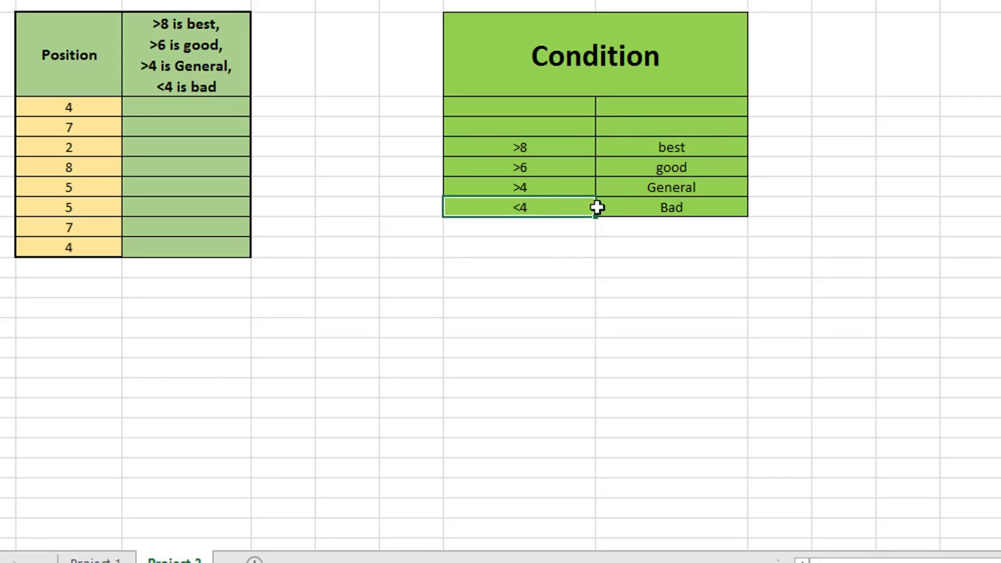
left_click(659, 206)
type("Bad")
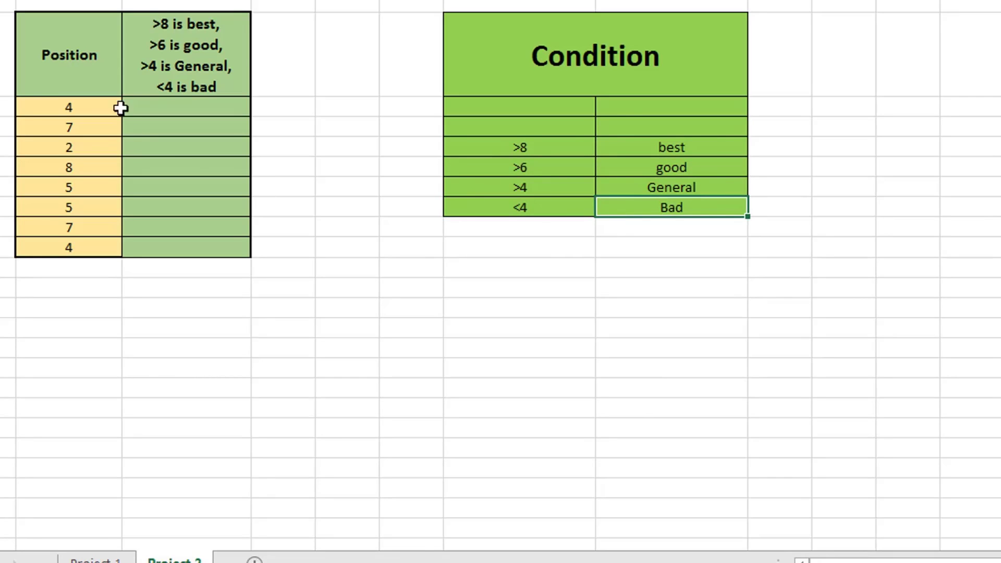
Step: In the first grade cell, begin the formula =IF(B3>8,"Best", for position B3
left_click(197, 106)
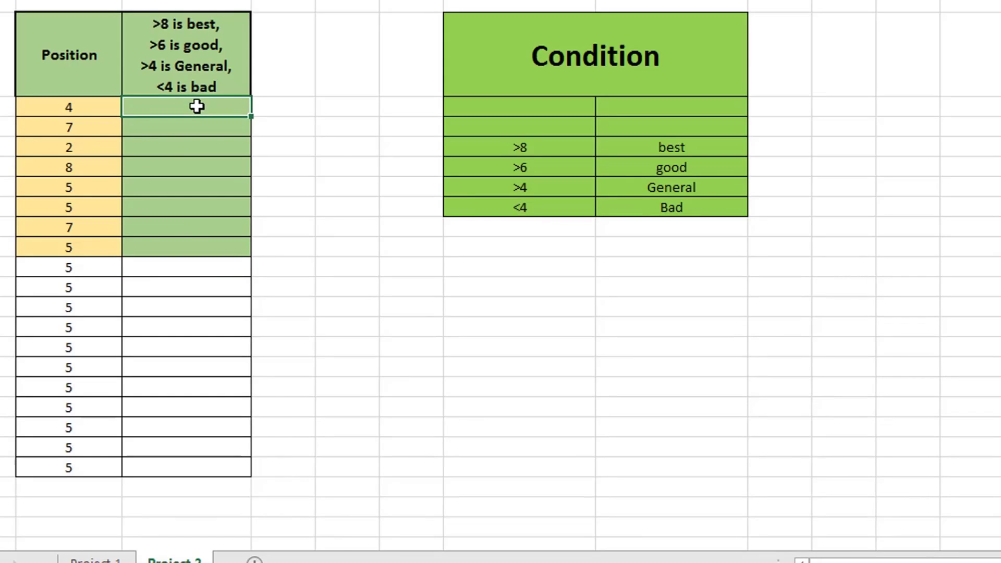
type("=IF(")
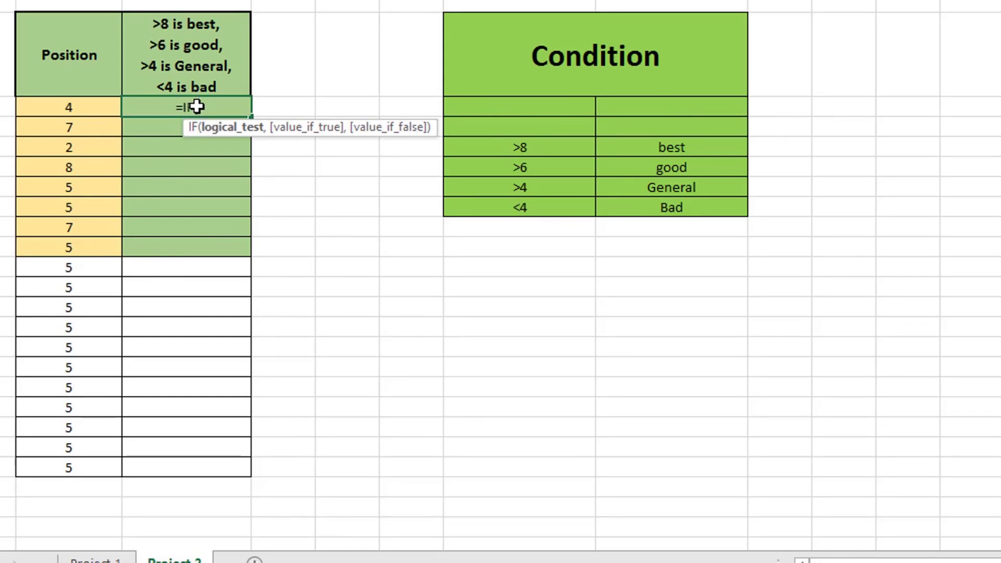
left_click(91, 112)
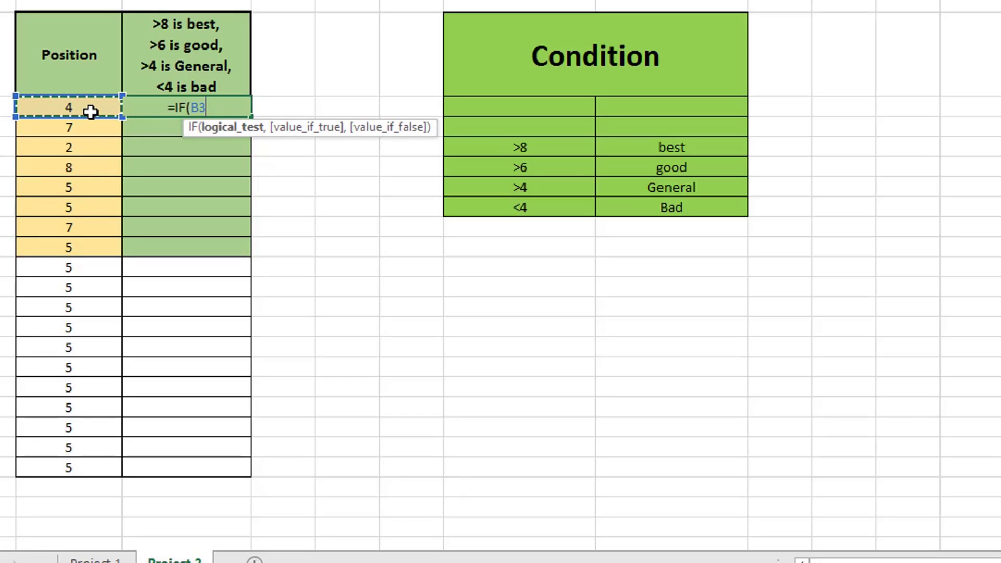
type(">")
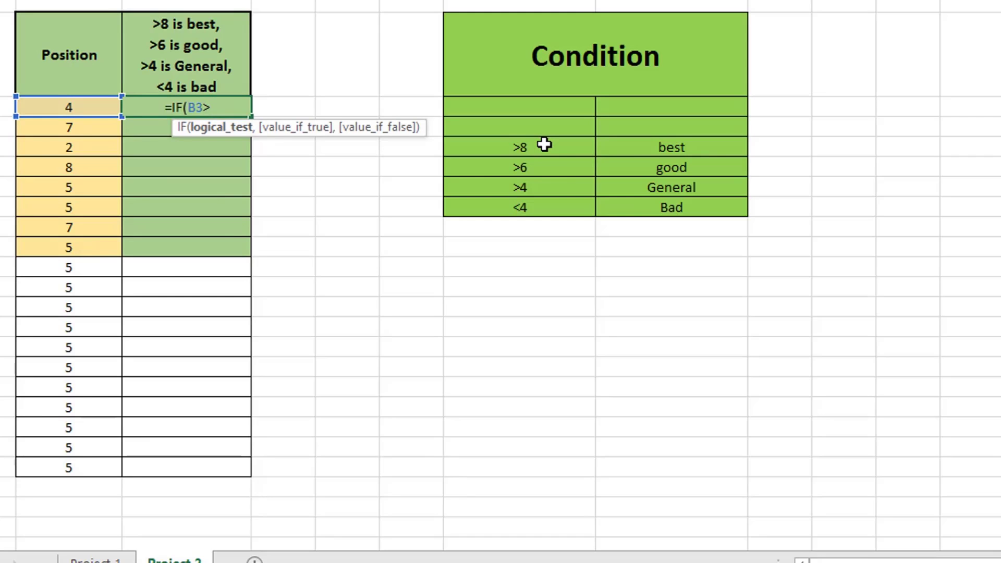
type("8")
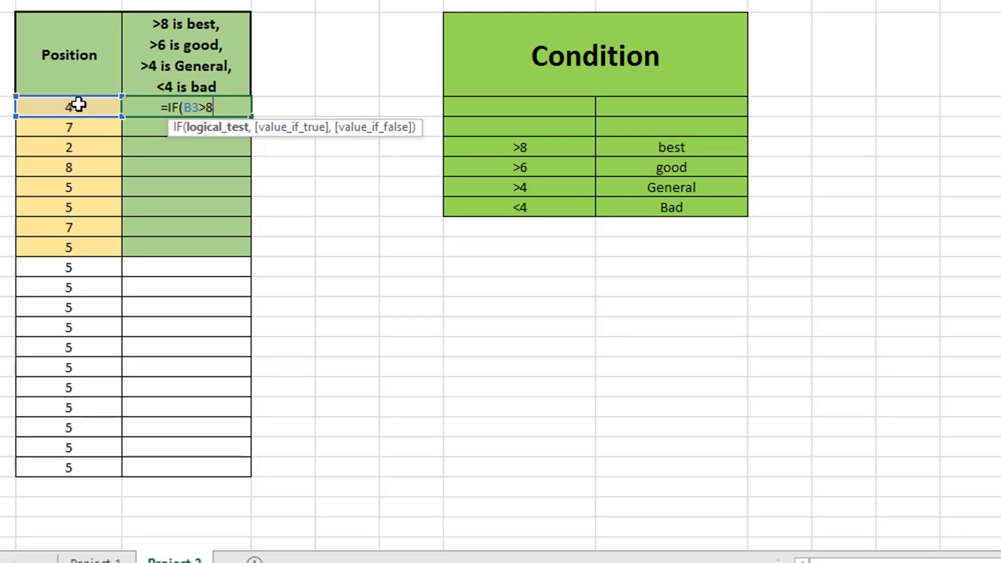
type(",")
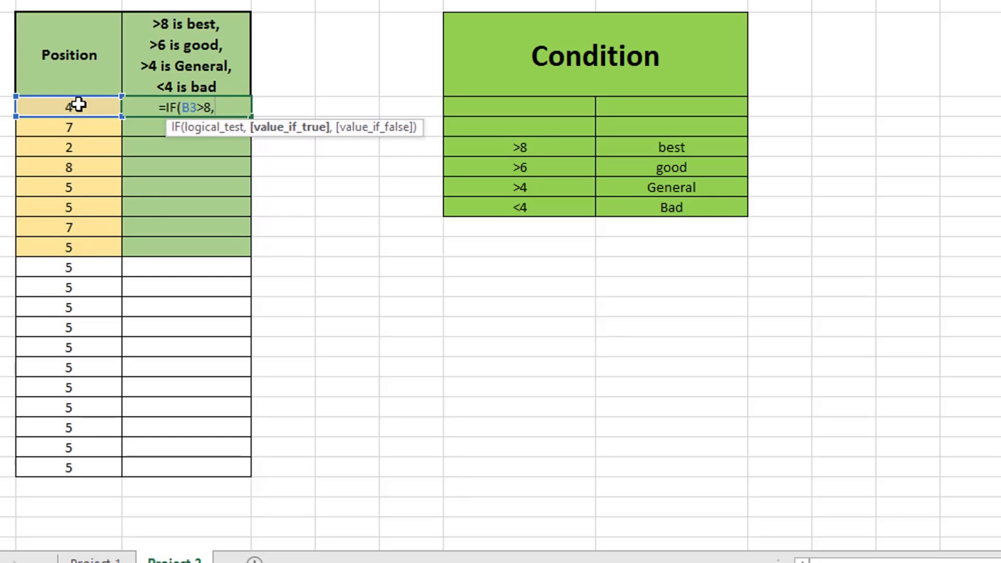
type("\"Best")
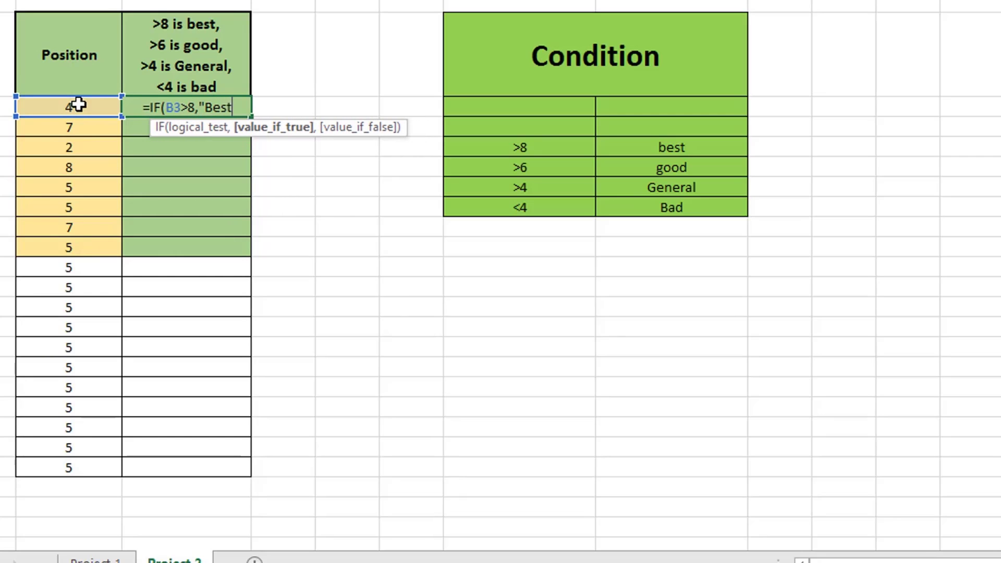
type("\"")
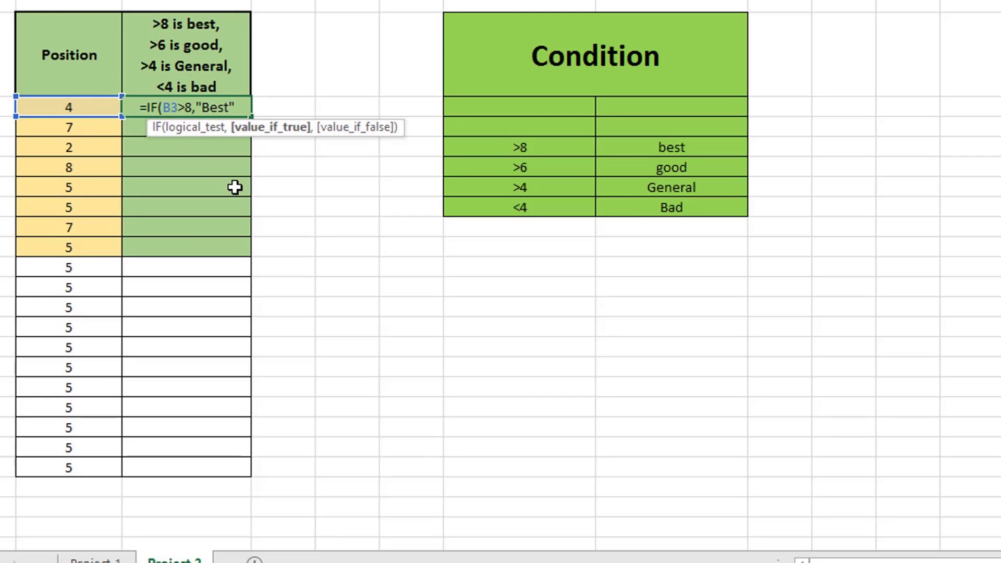
type(",")
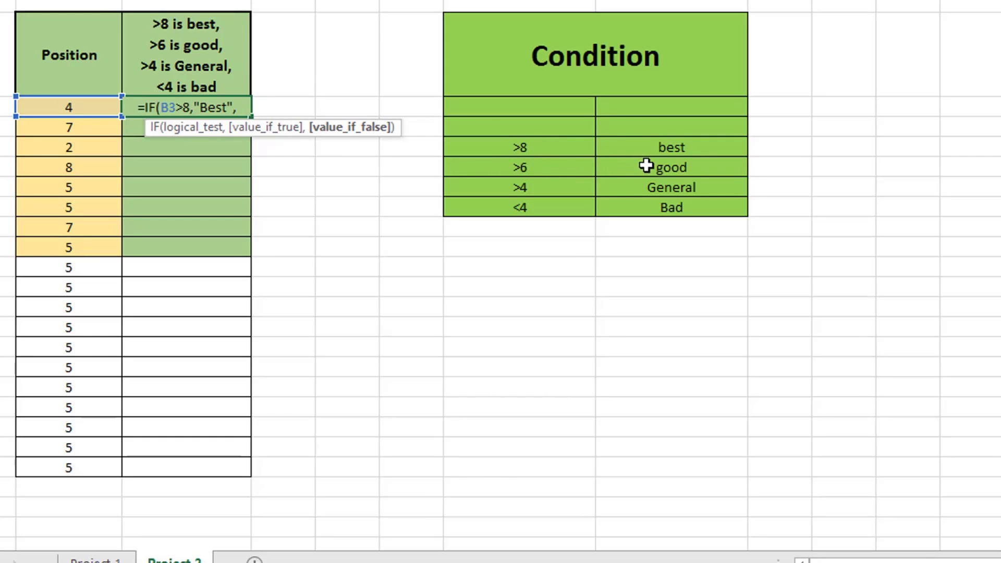
Step: Nest IF(B3>6,"Good", and IF(B3>4,"General", then end with a "Bad" result
type("I")
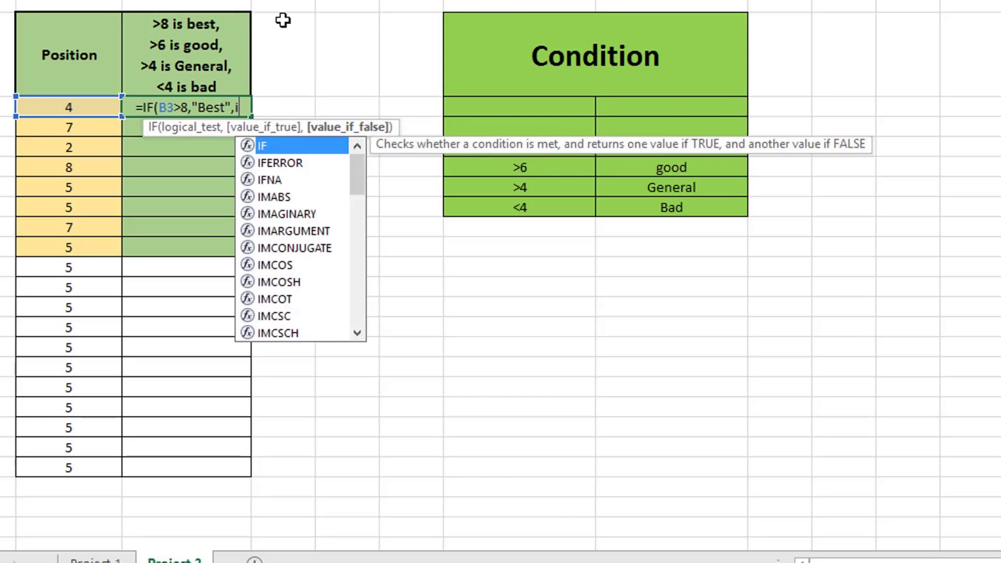
type("F(")
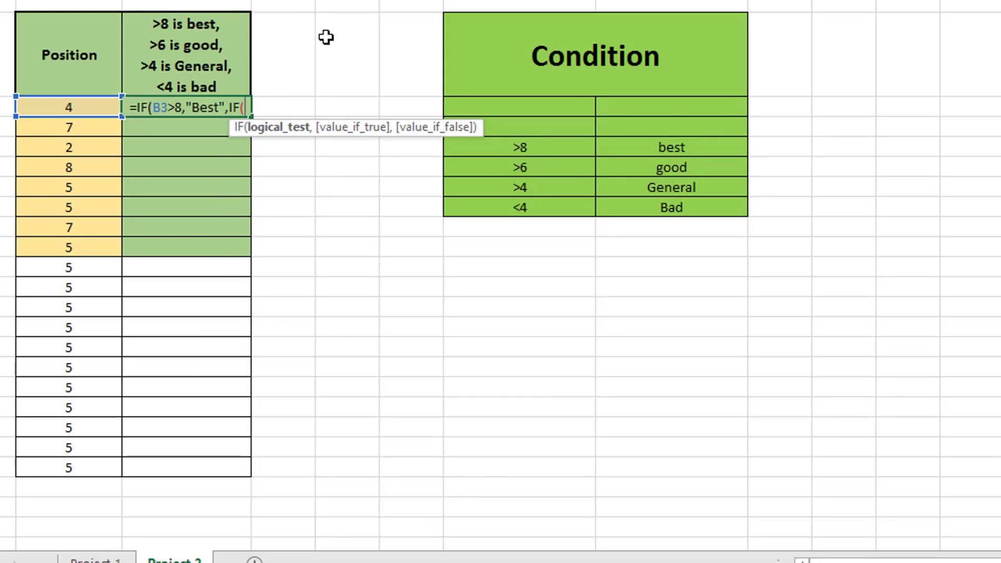
left_click(65, 106)
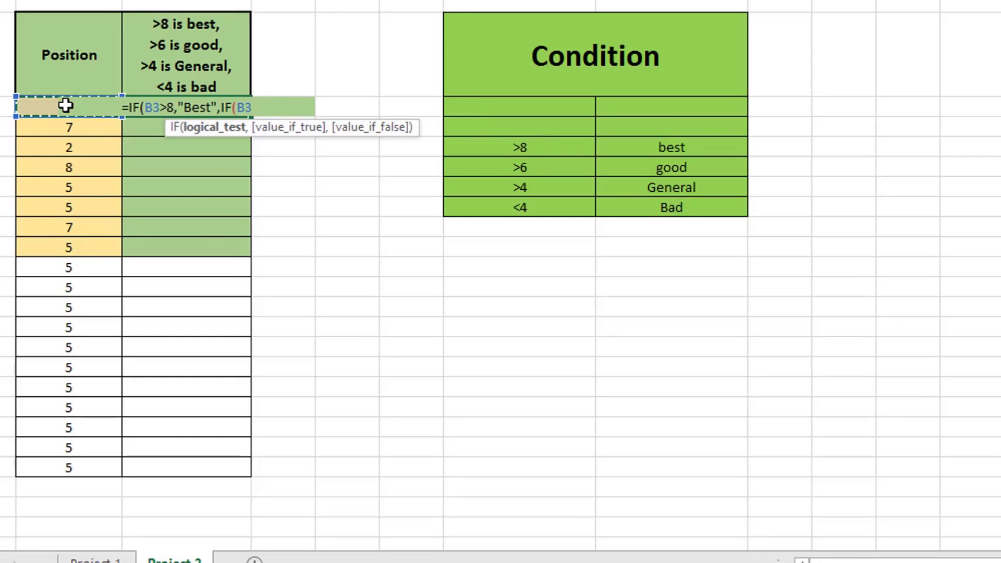
type(">")
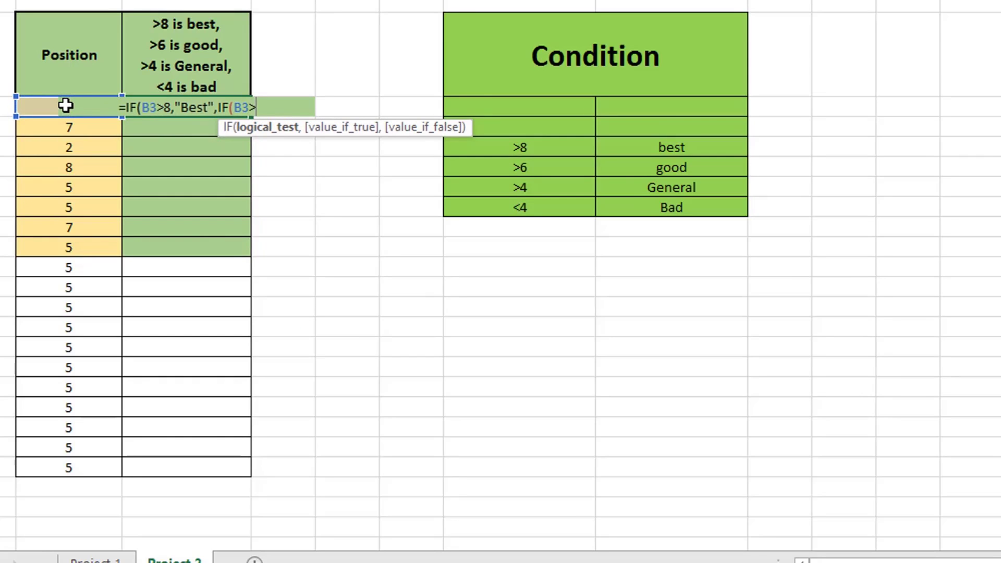
type("6")
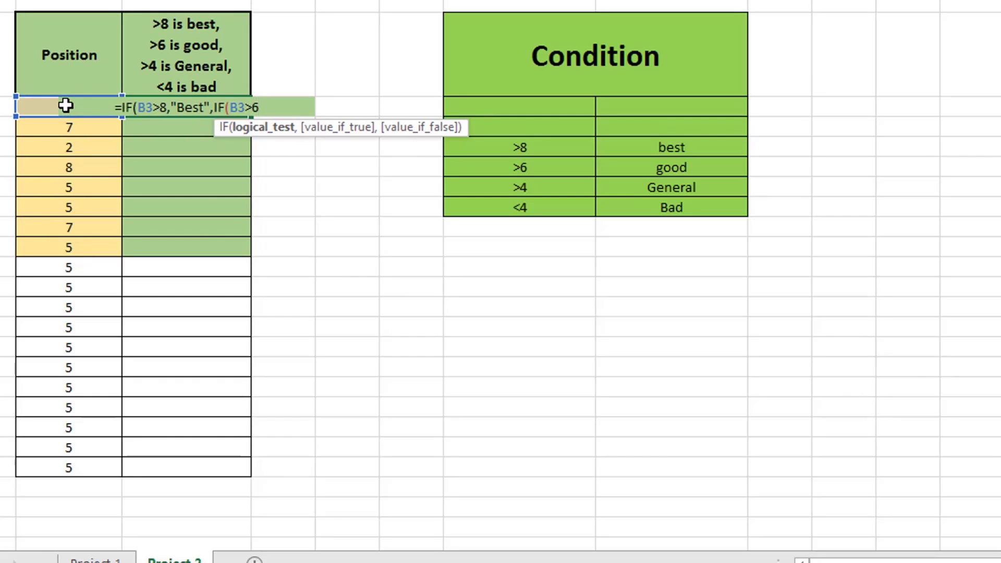
type(",\"Good")
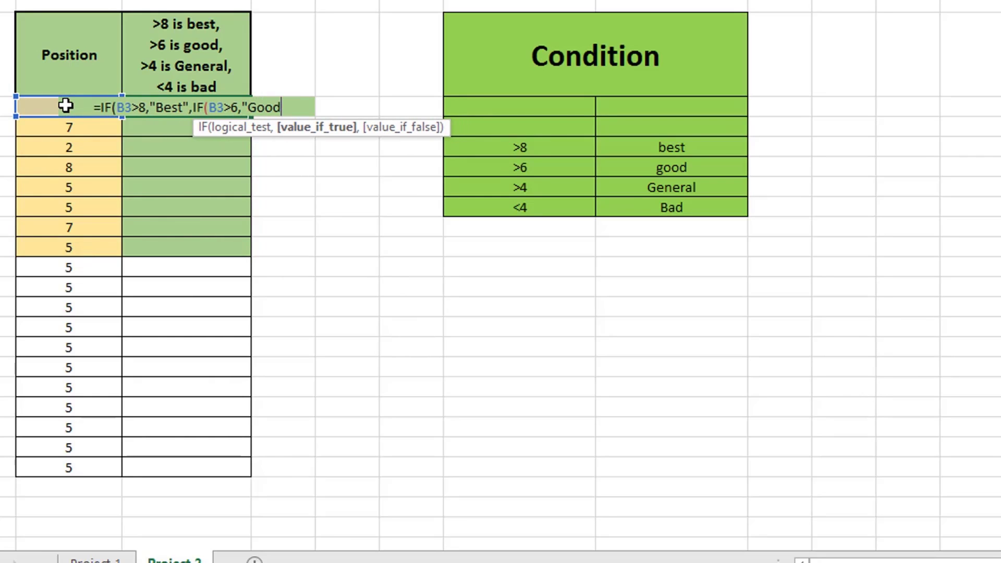
type("\"")
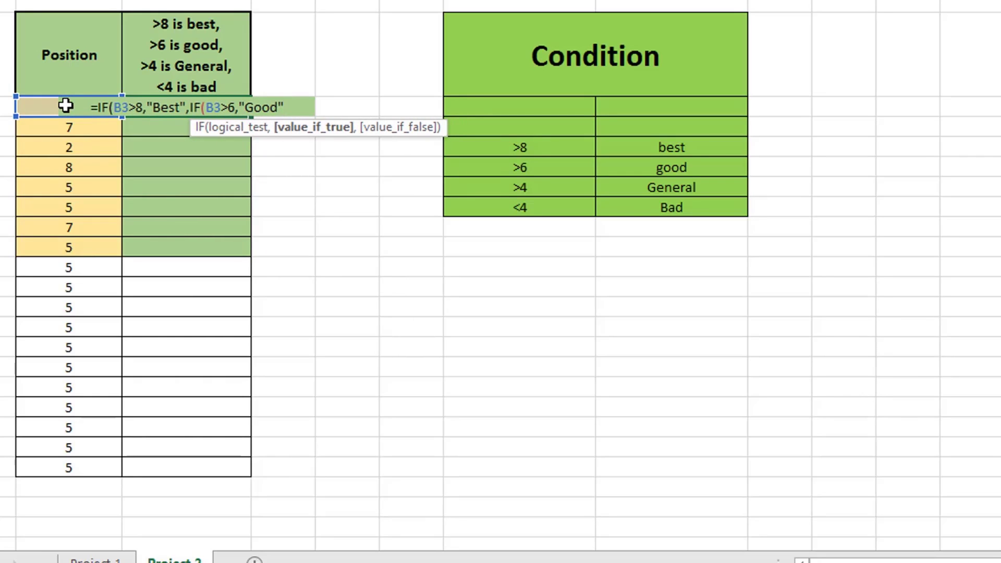
type(",IF(")
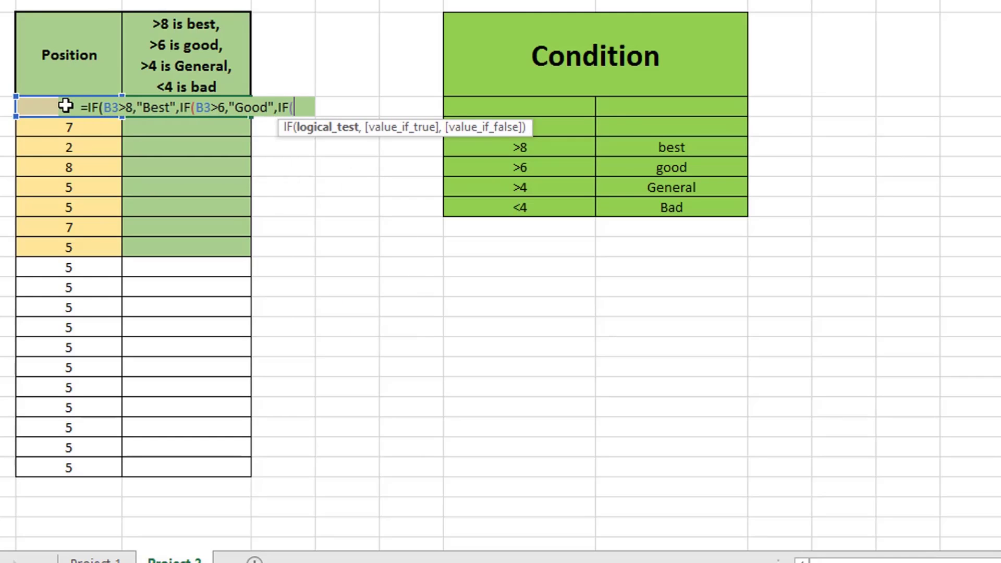
left_click(49, 105)
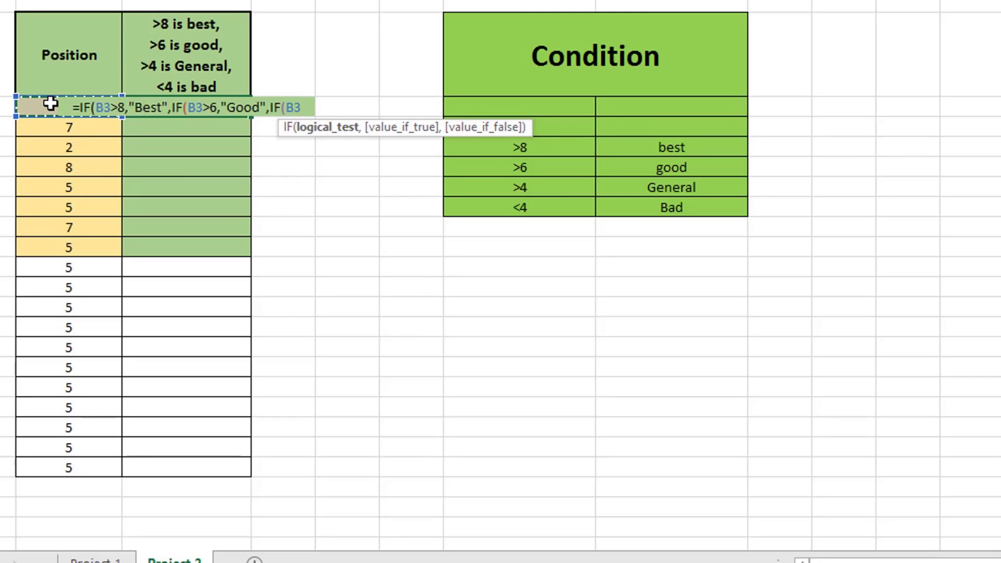
type(">")
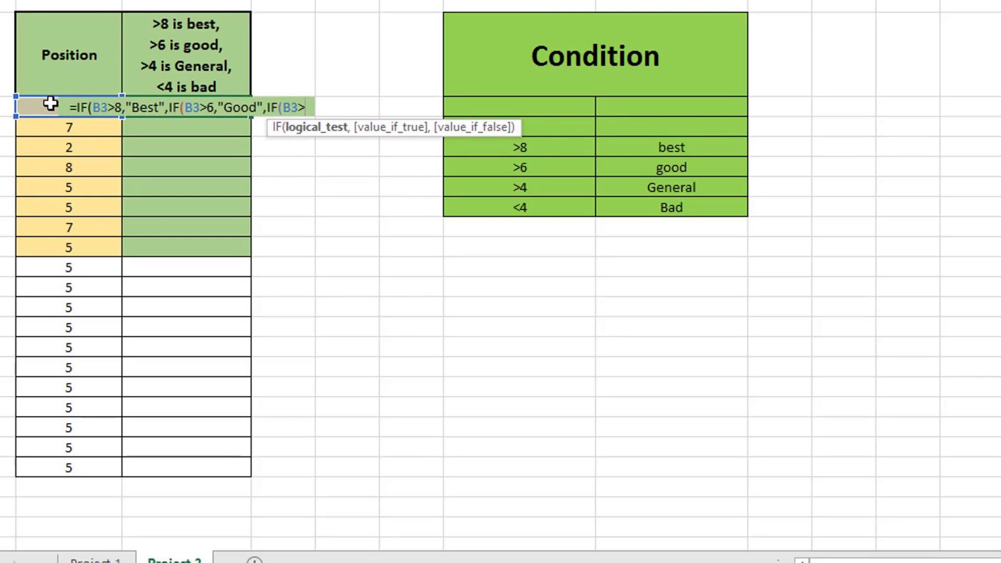
type("4")
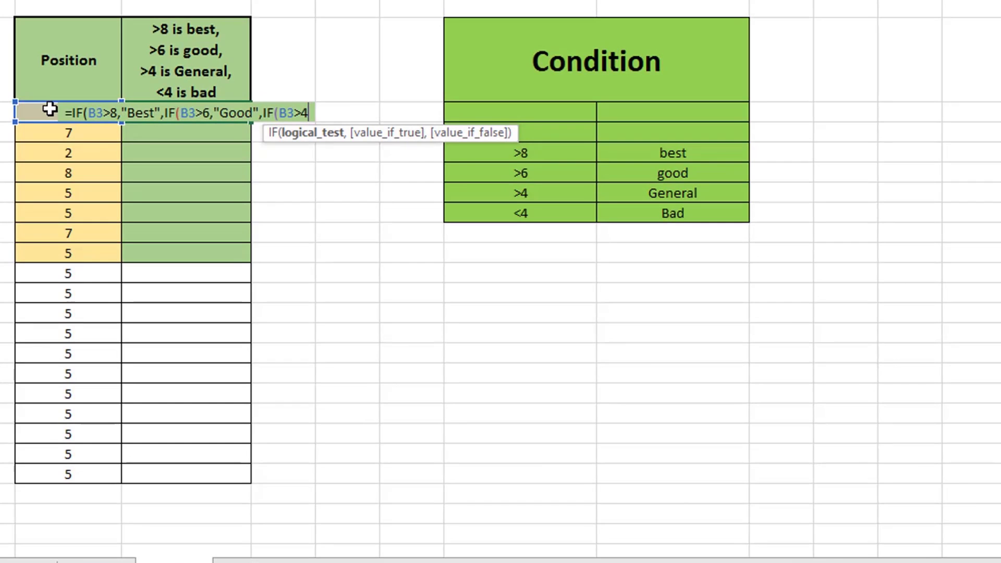
type(",")
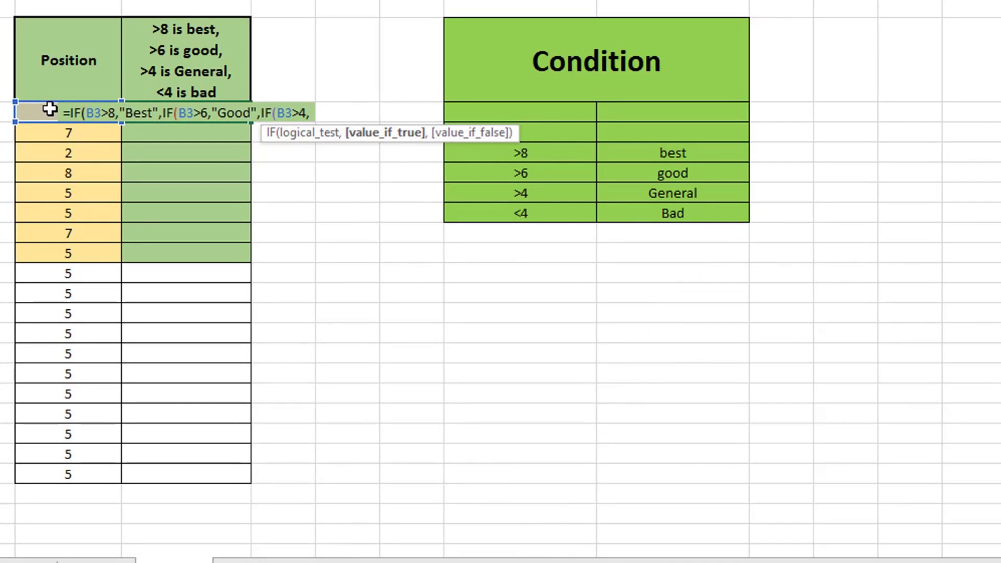
type("\"")
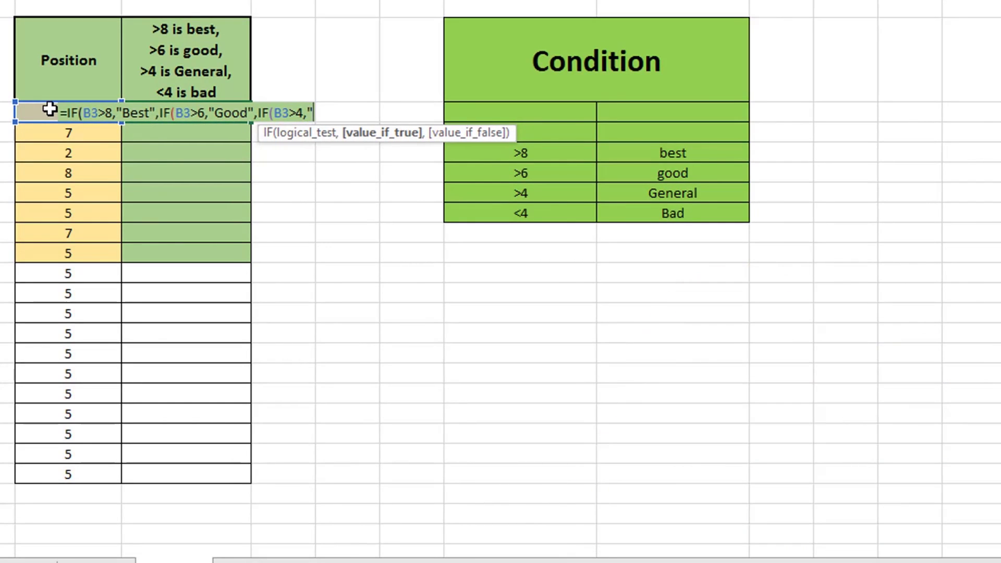
type("General")
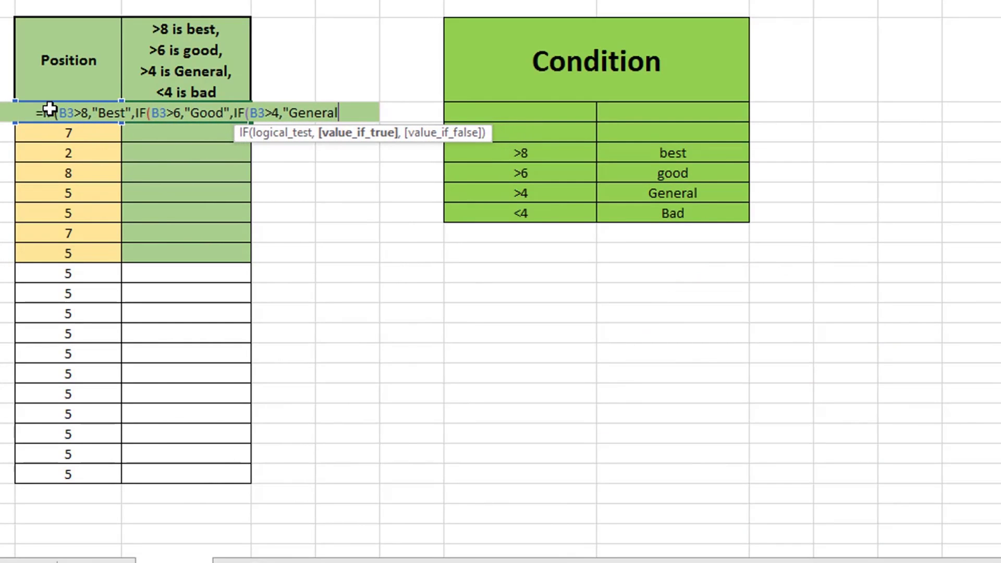
type("\"")
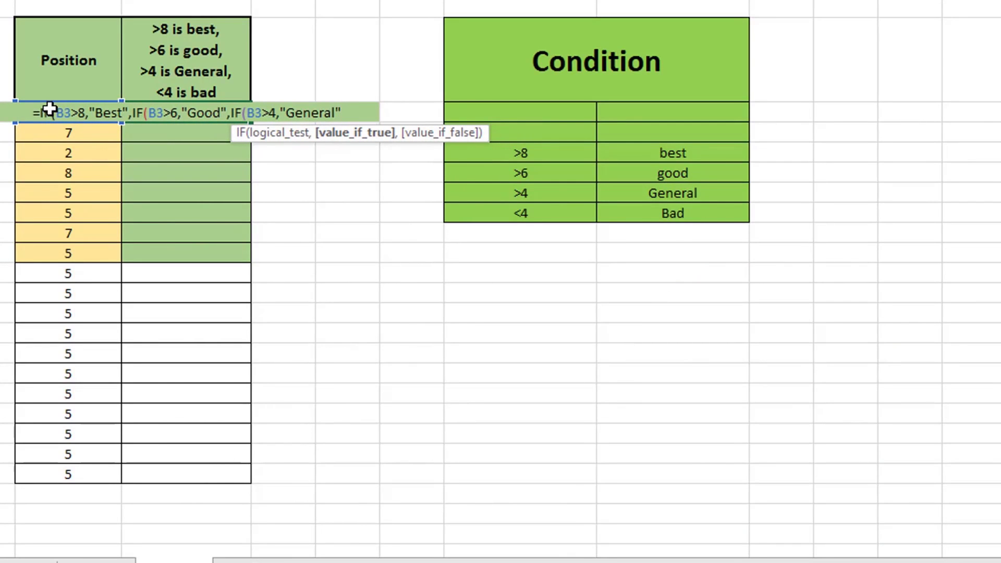
type(",")
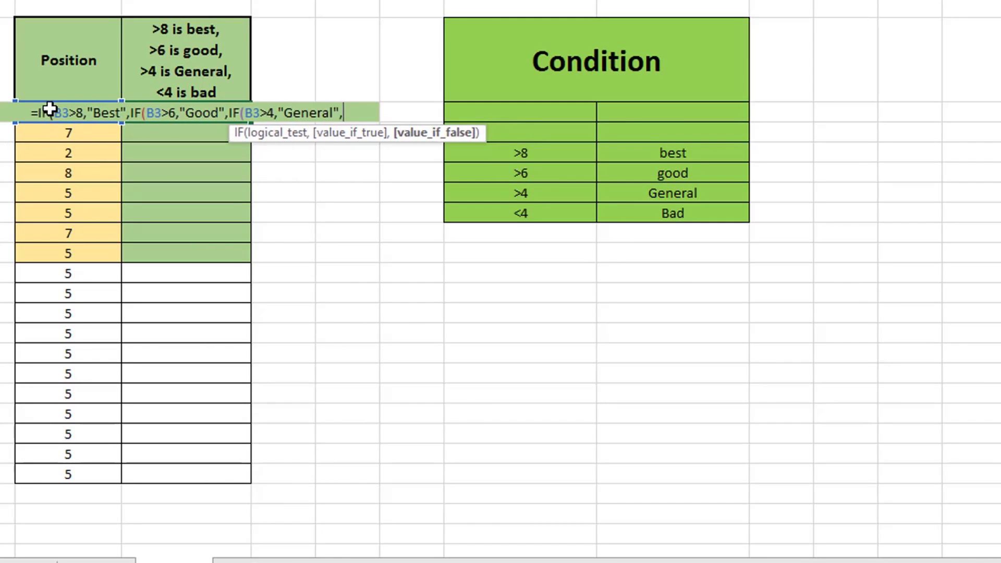
key("BackSpace")
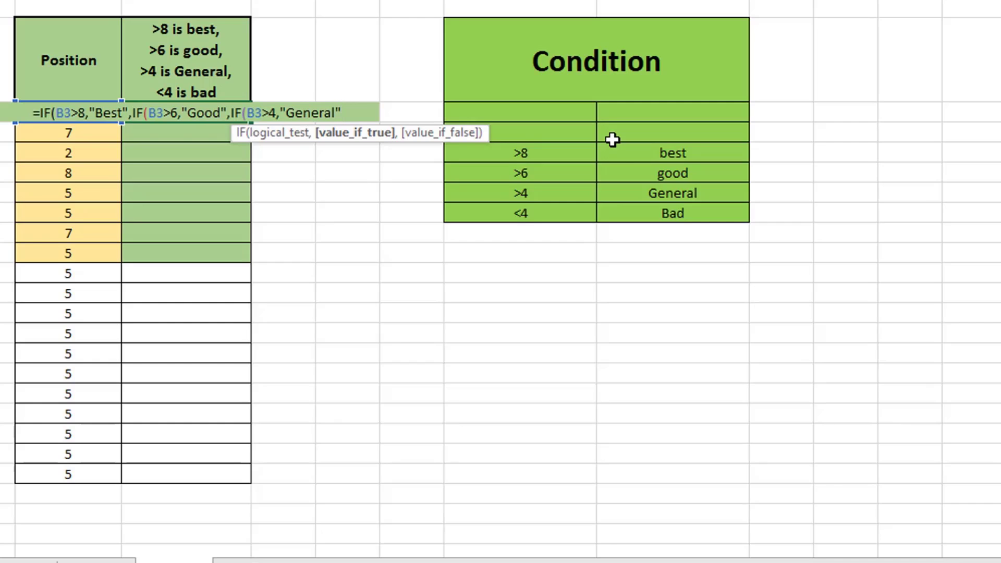
type(",")
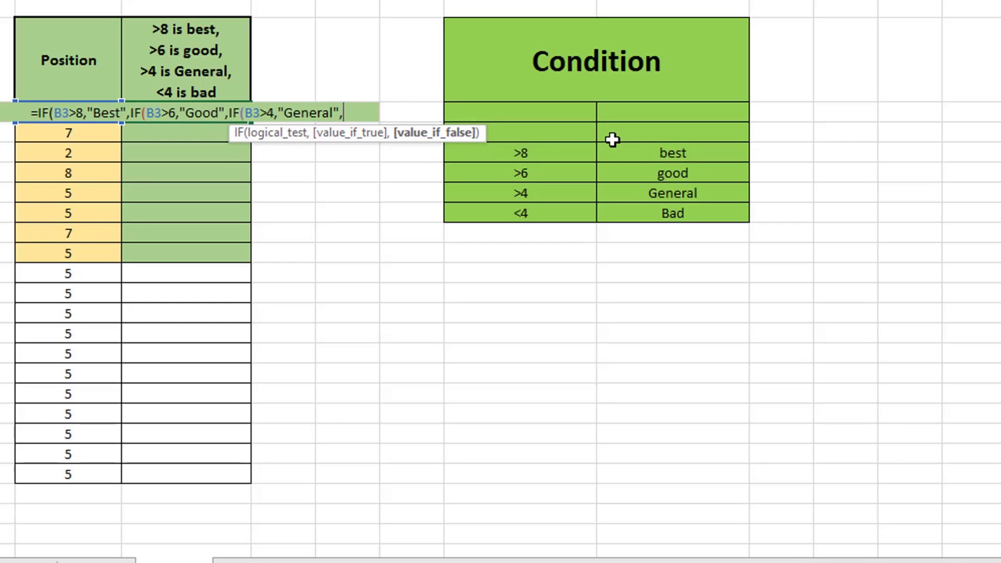
type("\"")
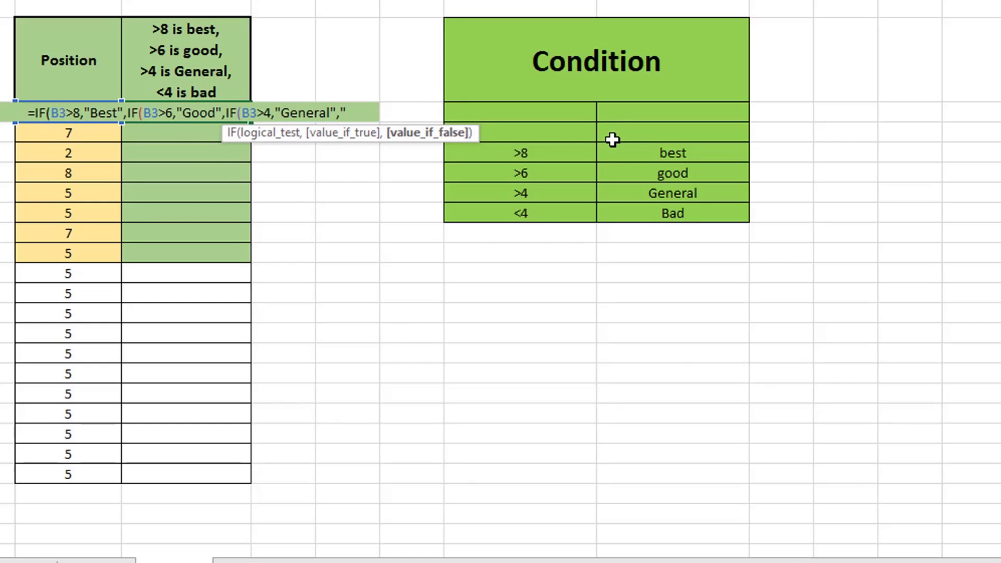
type("Bad\"")
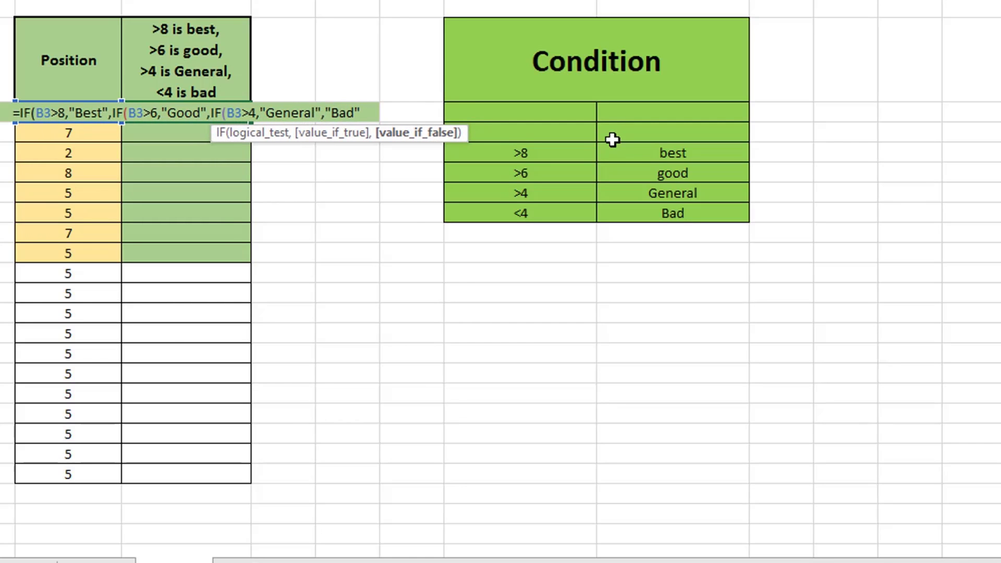
Step: Commit the nested IF formula in D3, accept Excel's bracket correction, and fill it down to D21
key("Return")
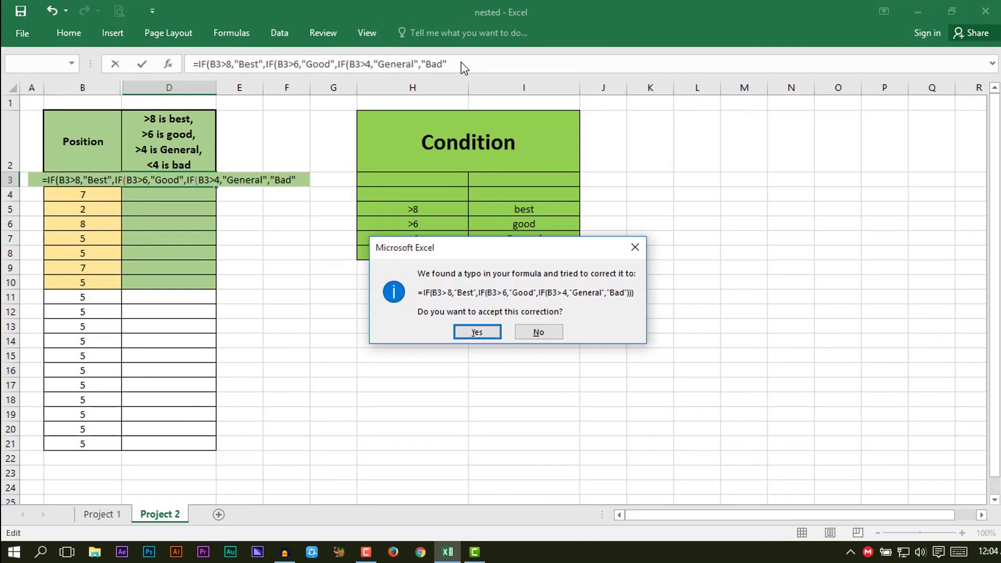
left_click(478, 334)
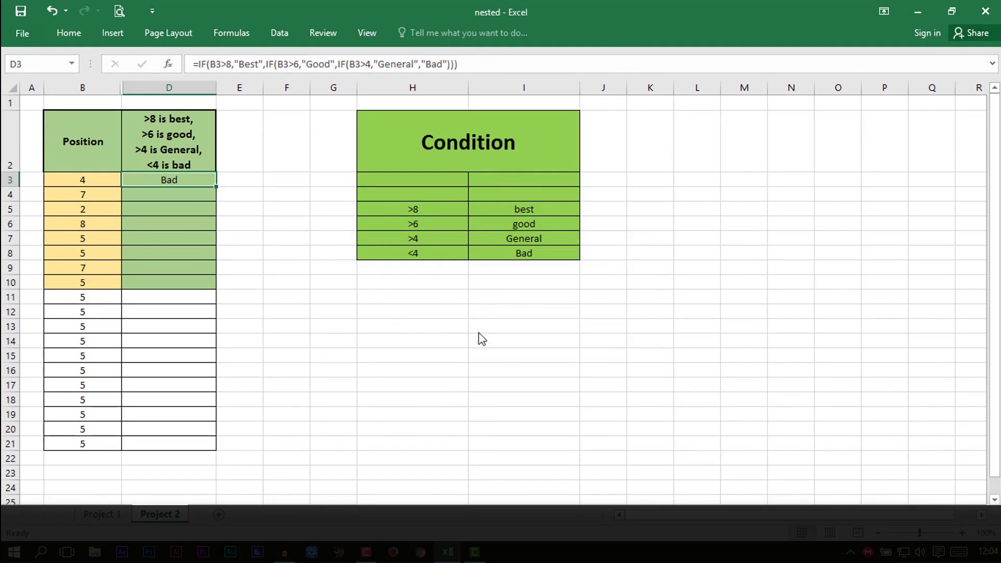
double_click(217, 187)
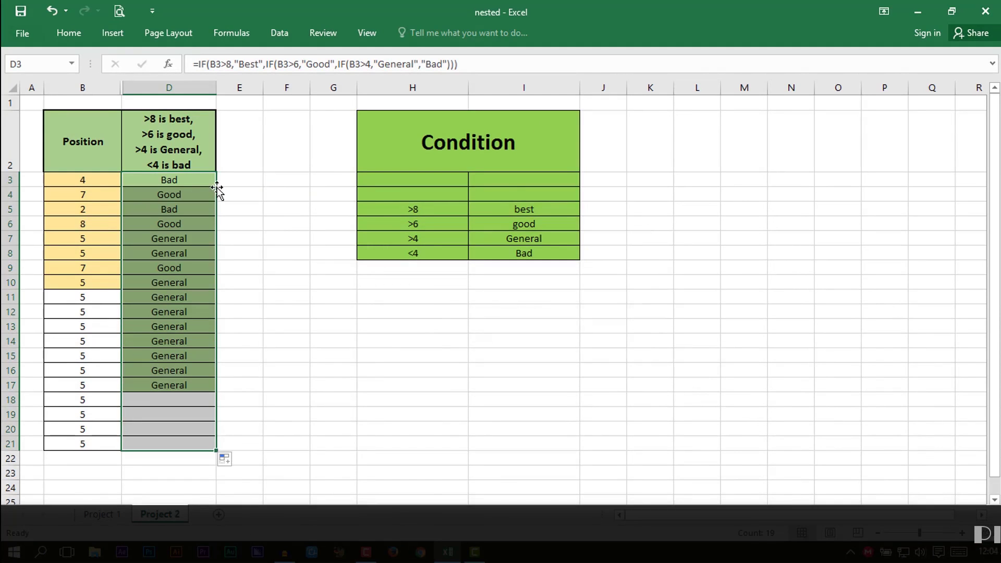
Step: Inspect the copied grade formula in row 15 and pick position cells to test
left_click(192, 360)
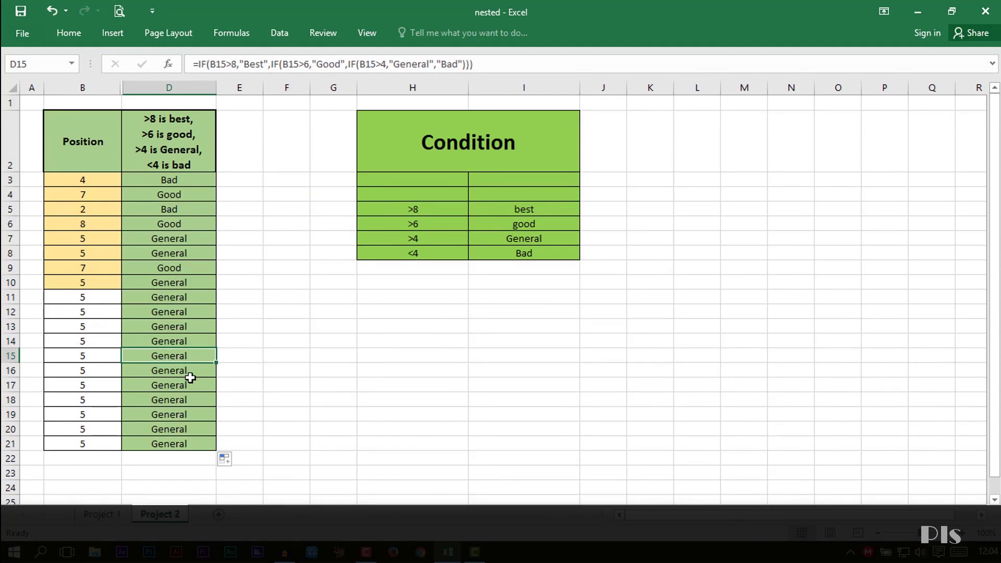
left_click(105, 339)
left_click(102, 371)
left_click(89, 429)
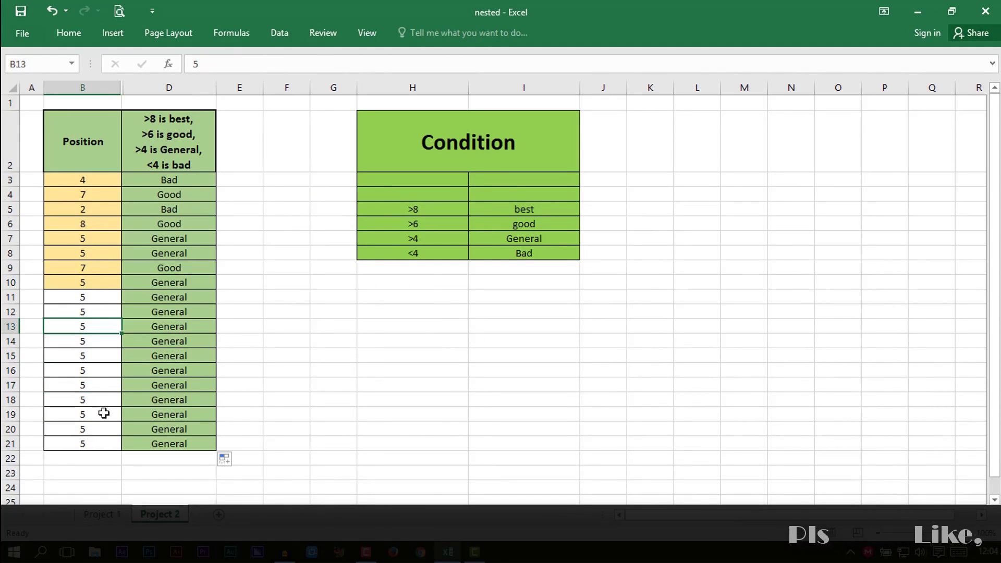
Step: Change the positions to 4 in B14, 7 in B17, 8 in B20 and 2 in B11
left_click(85, 342)
type("4")
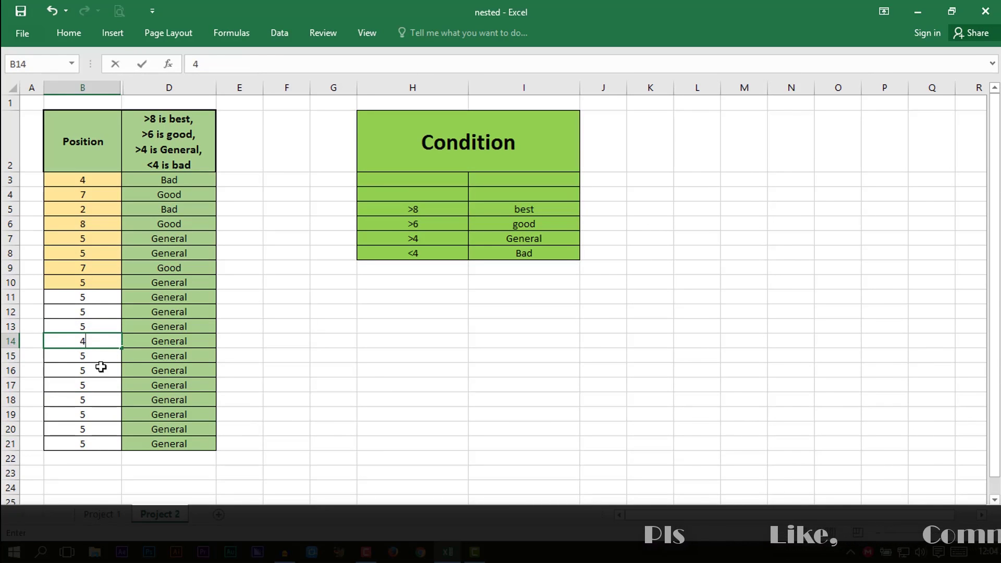
left_click(81, 385)
type("7")
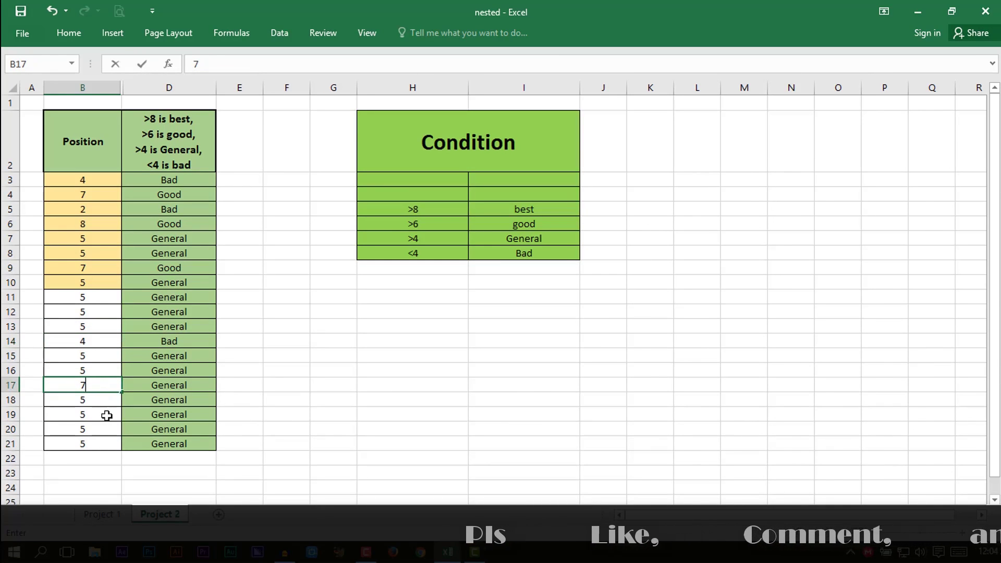
left_click(110, 428)
type("8")
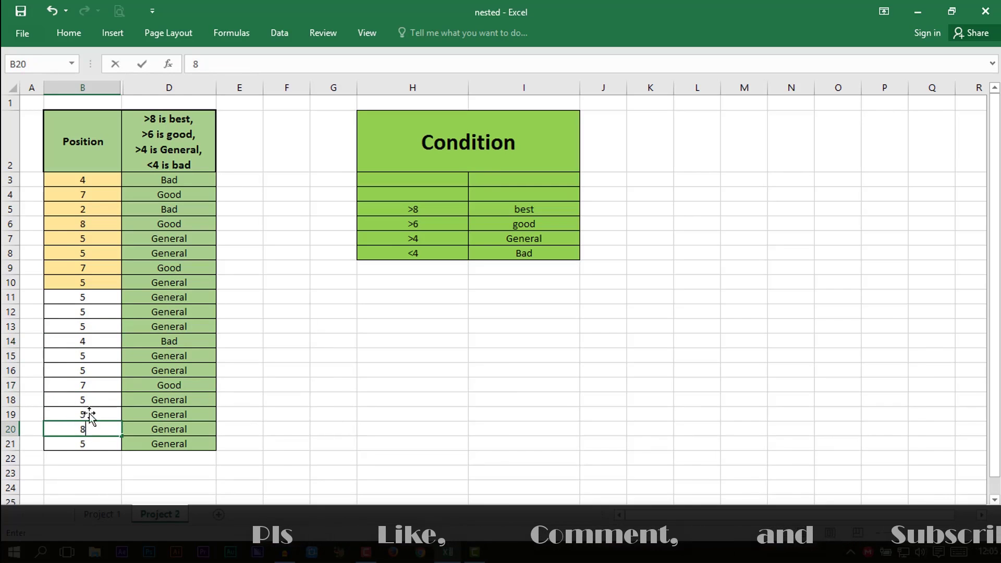
left_click(84, 339)
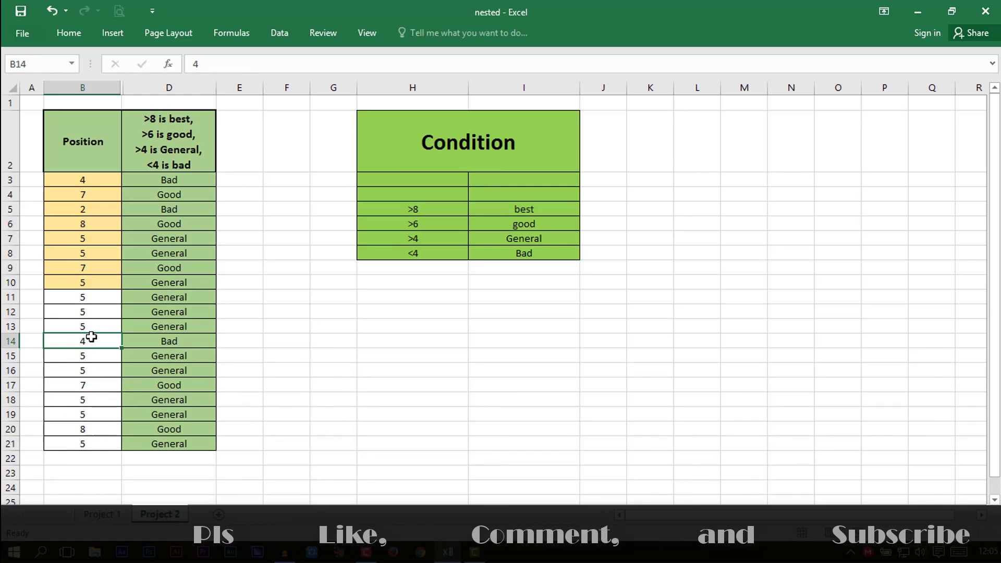
left_click(92, 296)
type("2")
left_click(93, 223)
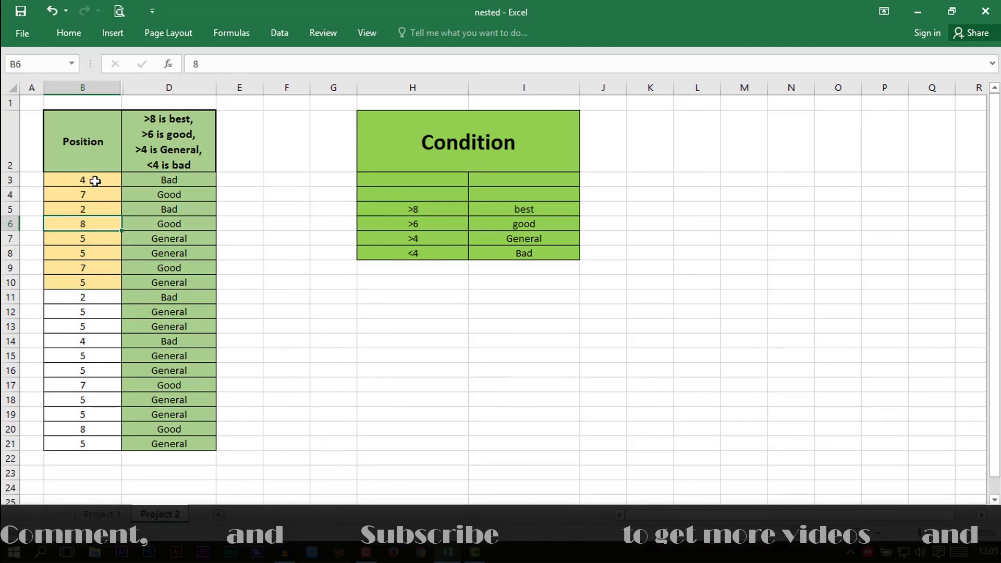
Step: Compare the grades for positions 7 and 2 with the Condition table's good, <4 and >8 rules
left_click(96, 192)
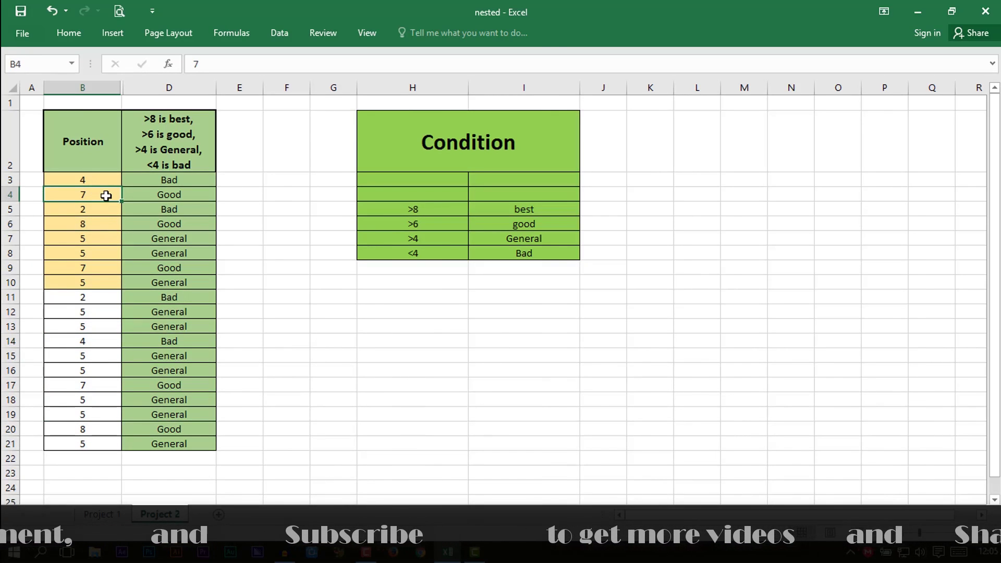
left_click(525, 221)
left_click(107, 209)
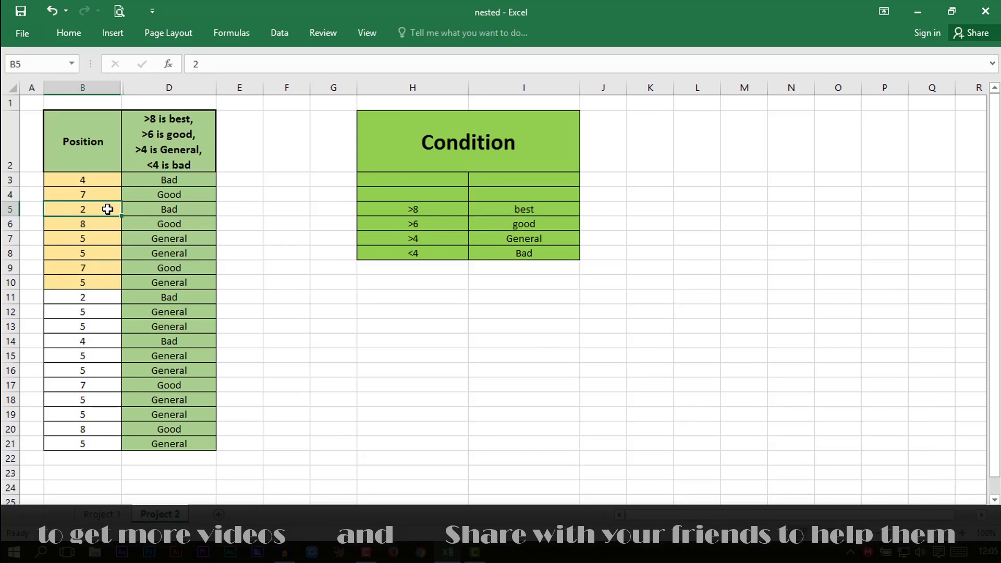
left_click(178, 204)
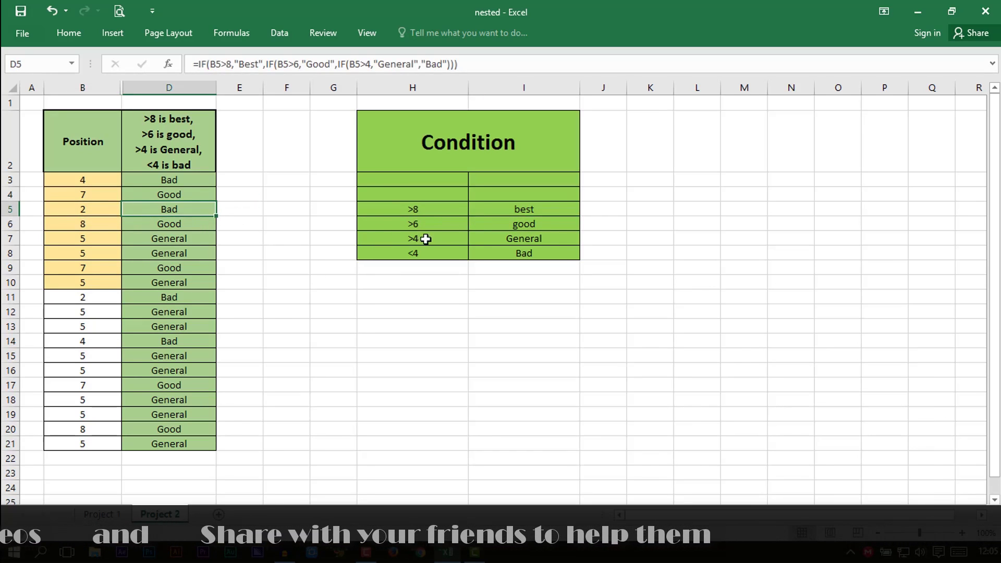
left_click(436, 250)
left_click(107, 219)
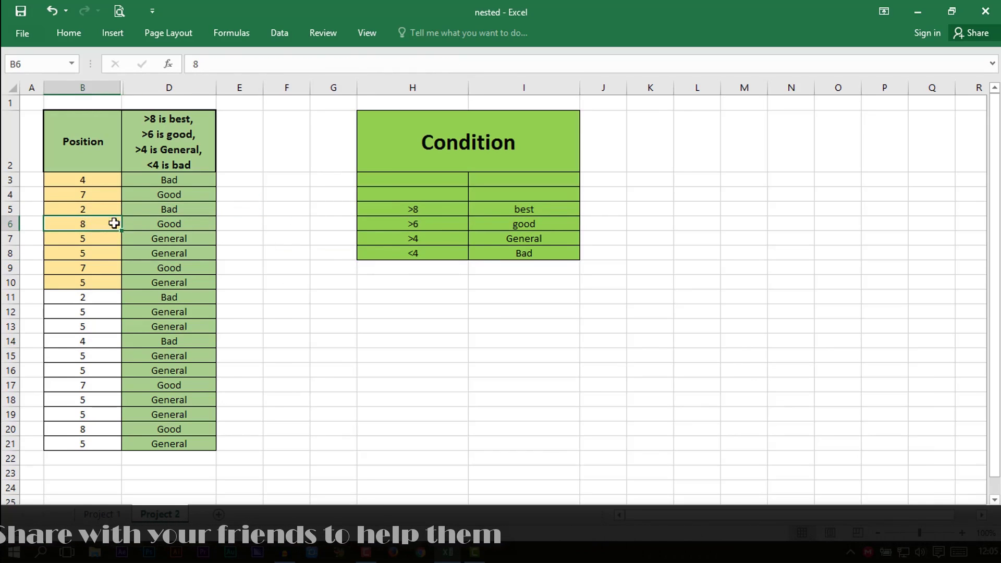
left_click(209, 221)
left_click(402, 208)
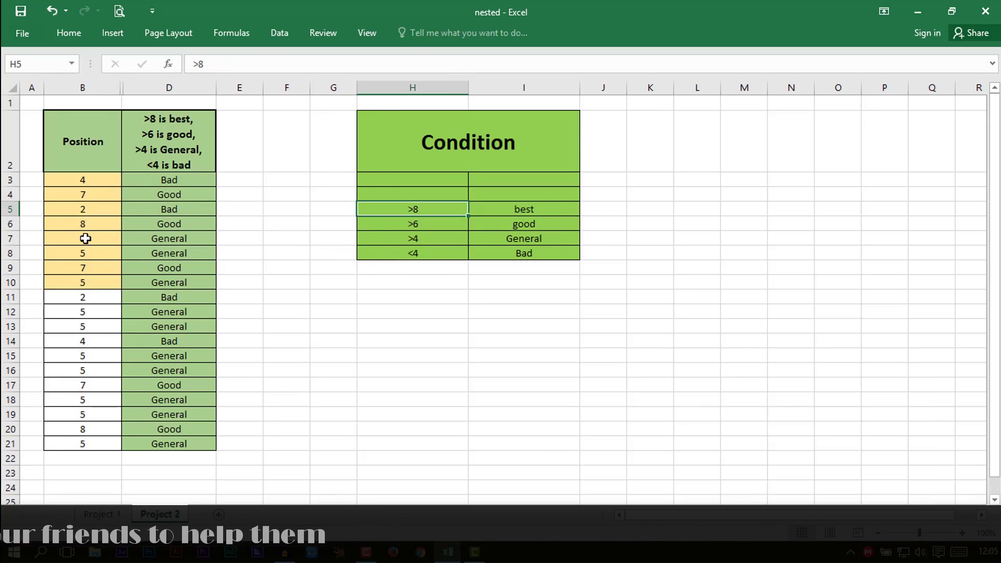
Step: Check positions 5 and 7 against the >4 and best rules, then select grade column D3:D21
left_click(112, 238)
left_click(433, 241)
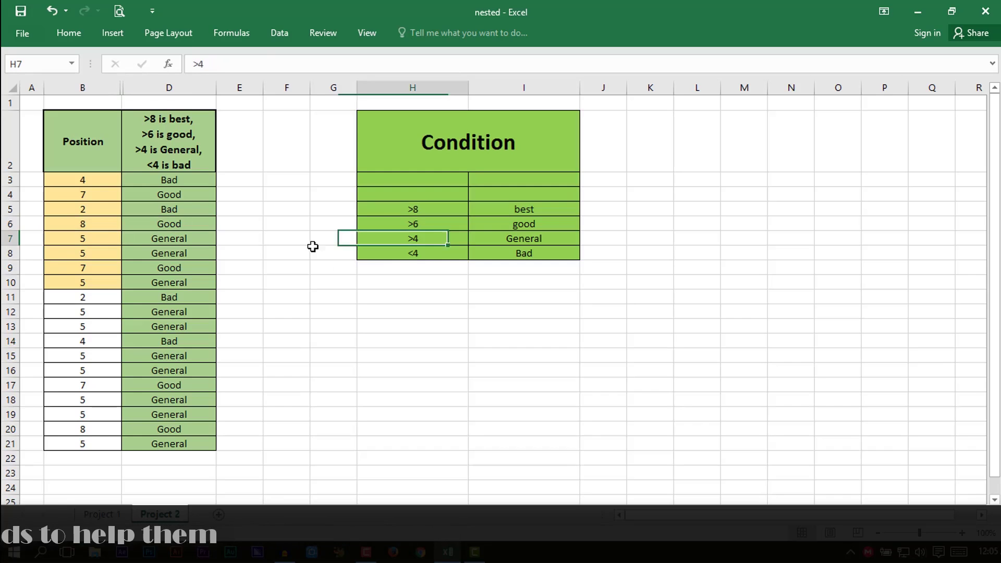
left_click(95, 268)
left_click(197, 267)
left_click(498, 210)
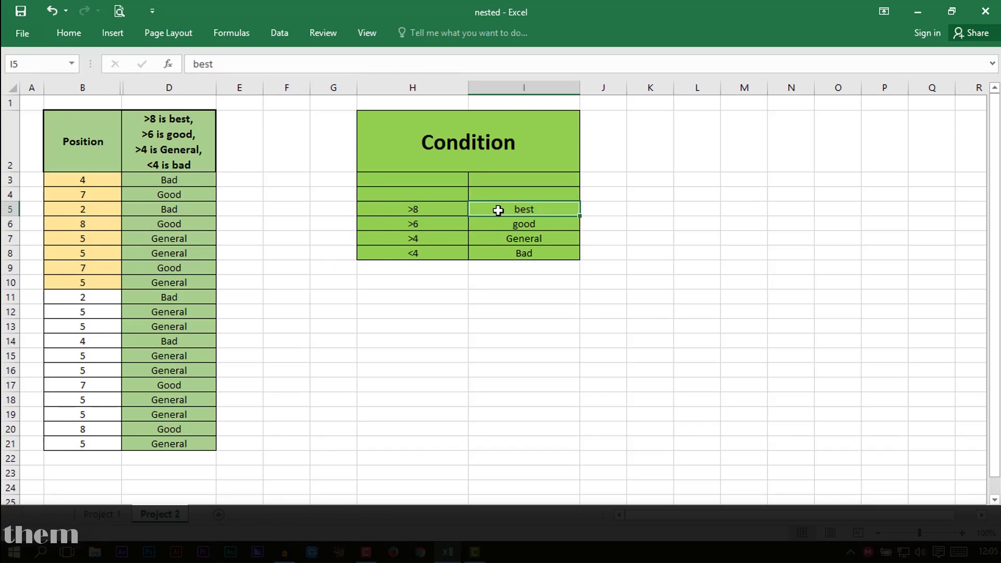
left_click(472, 282)
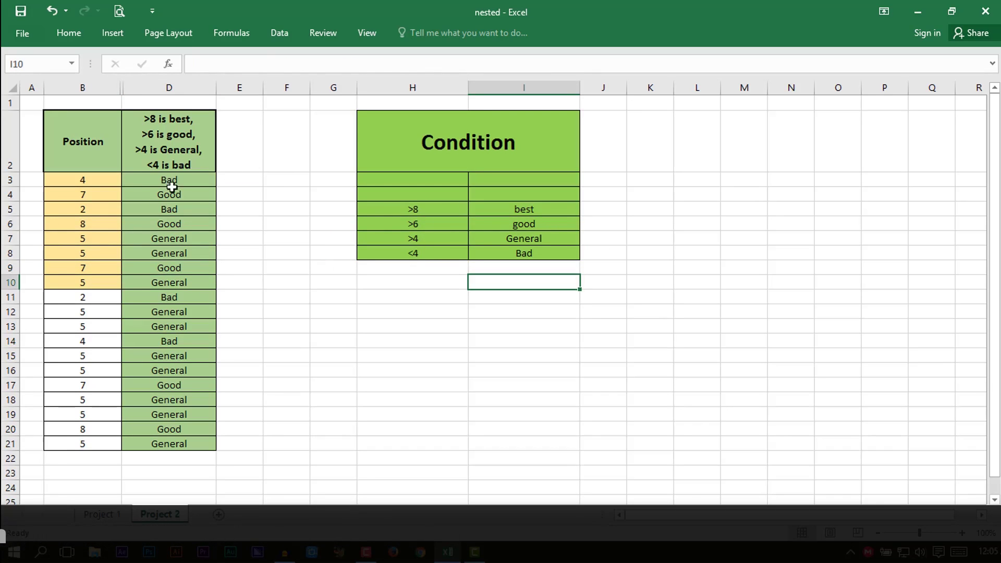
left_click_drag(170, 183, 194, 442)
left_click(384, 311)
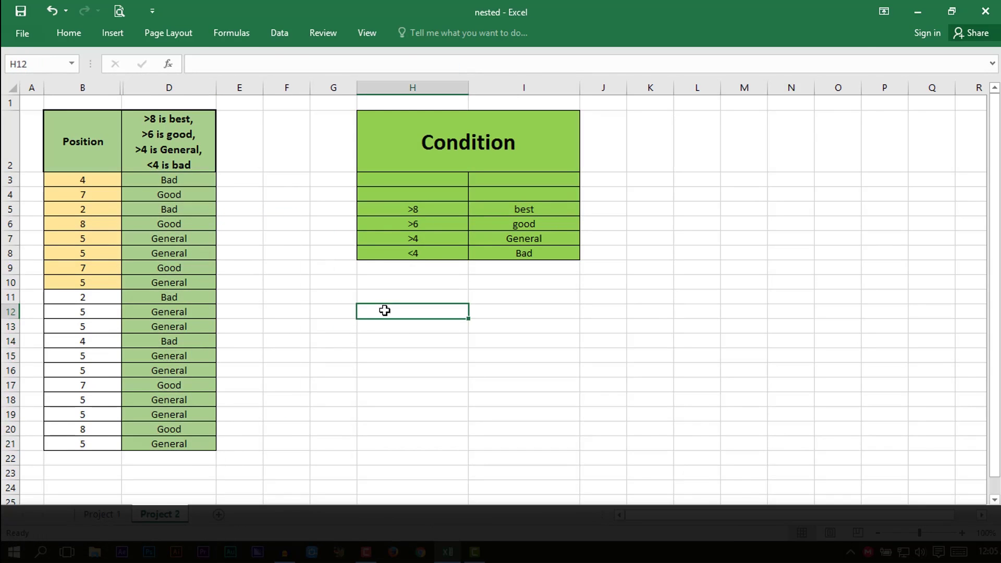